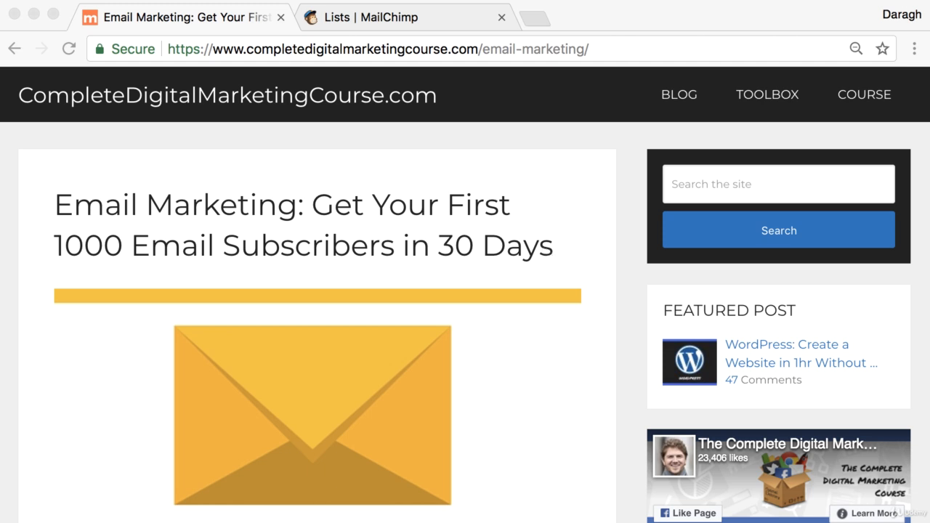
- Switch to the 'Lists | MailChimp' tab, which shows the three mailing lists
{"action": "left_click", "coordinate": [416, 17]}
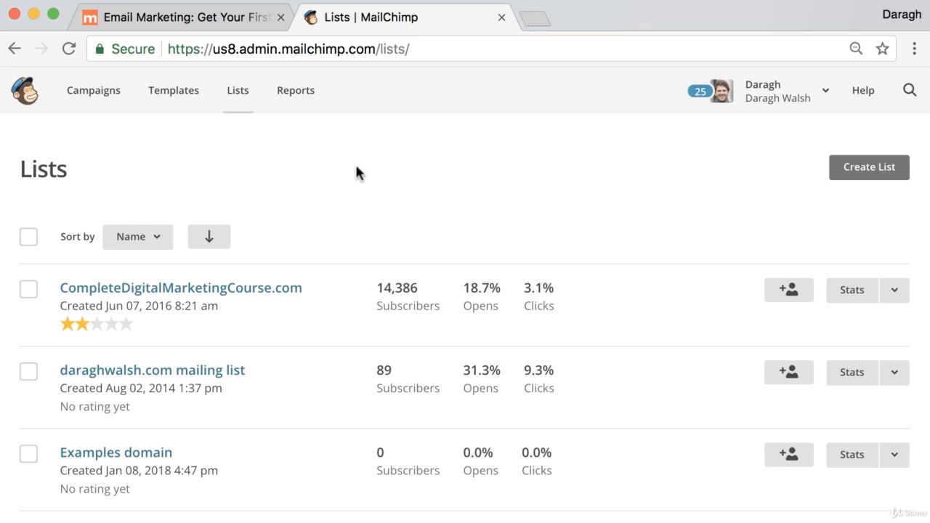
- Open the CompleteDigitalMarketingCourse.com list's Signup forms page and scroll through the form types
{"action": "left_click", "coordinate": [279, 295]}
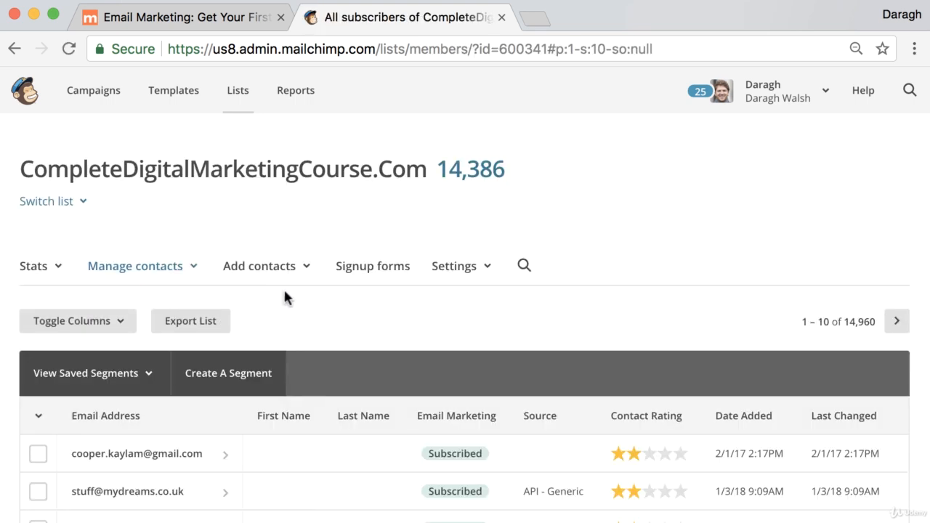
{"action": "left_click", "coordinate": [373, 270]}
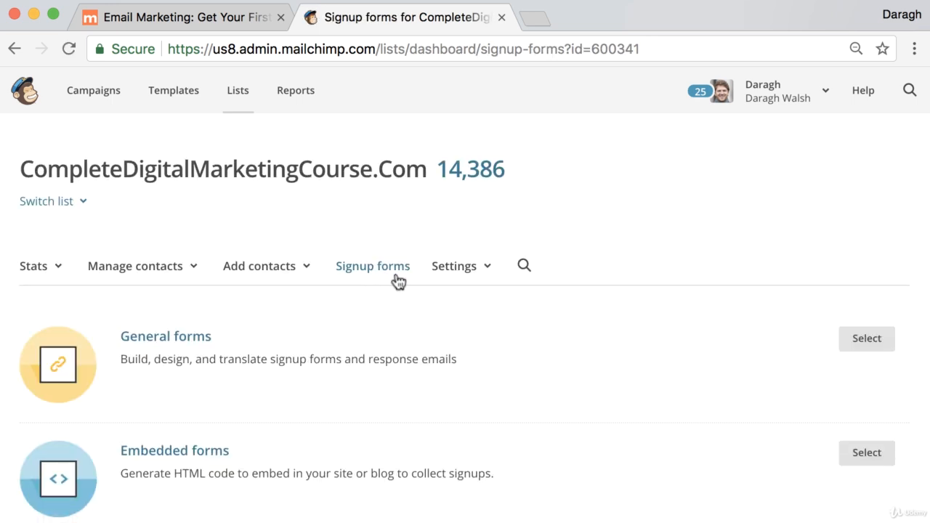
{"action": "scroll", "coordinate": [397, 282], "scroll_direction": "down", "scroll_amount": 1}
{"action": "scroll", "coordinate": [398, 282], "scroll_direction": "down", "scroll_amount": 2}
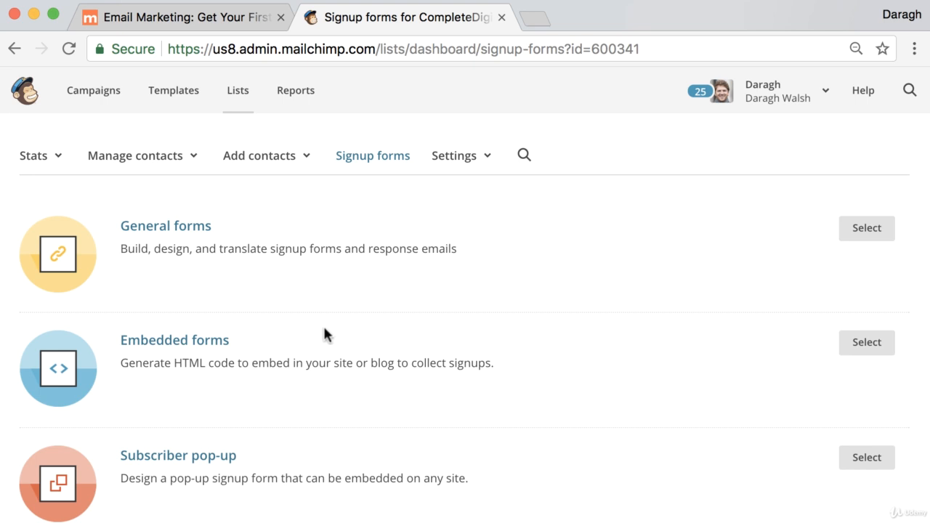
- Open the Classic embedded form and select its 'Subscribe to our mailing list' title text
{"action": "left_click", "coordinate": [181, 351]}
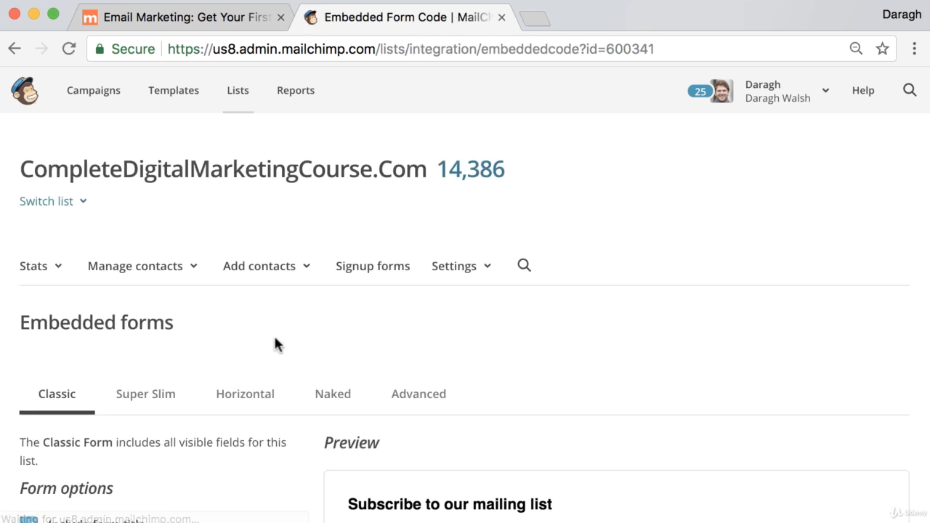
{"action": "scroll", "coordinate": [336, 342], "scroll_direction": "down", "scroll_amount": 5}
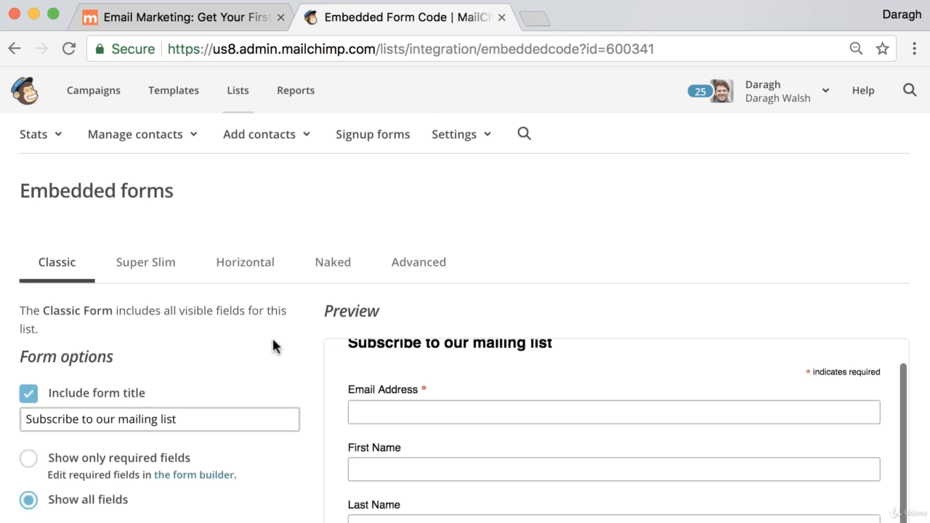
{"action": "scroll", "coordinate": [272, 339], "scroll_direction": "down", "scroll_amount": 2}
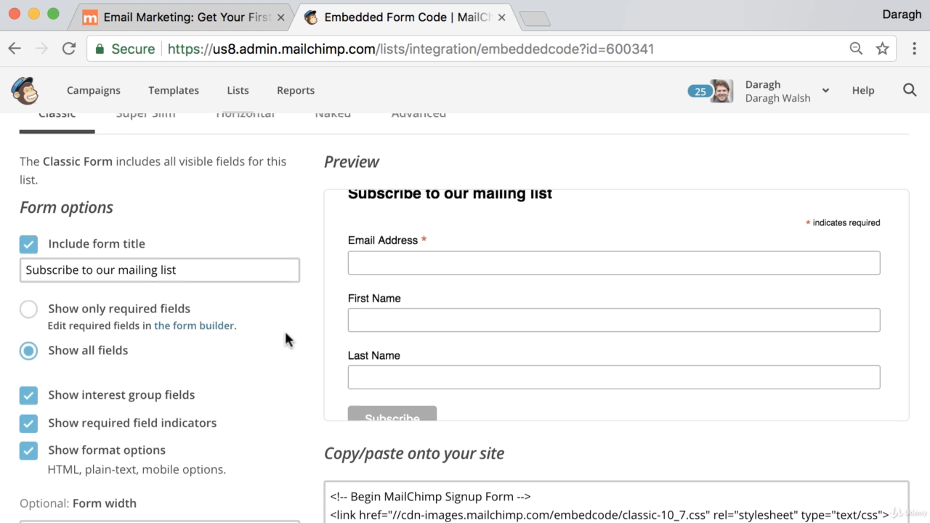
{"action": "scroll", "coordinate": [284, 330], "scroll_direction": "up", "scroll_amount": 1}
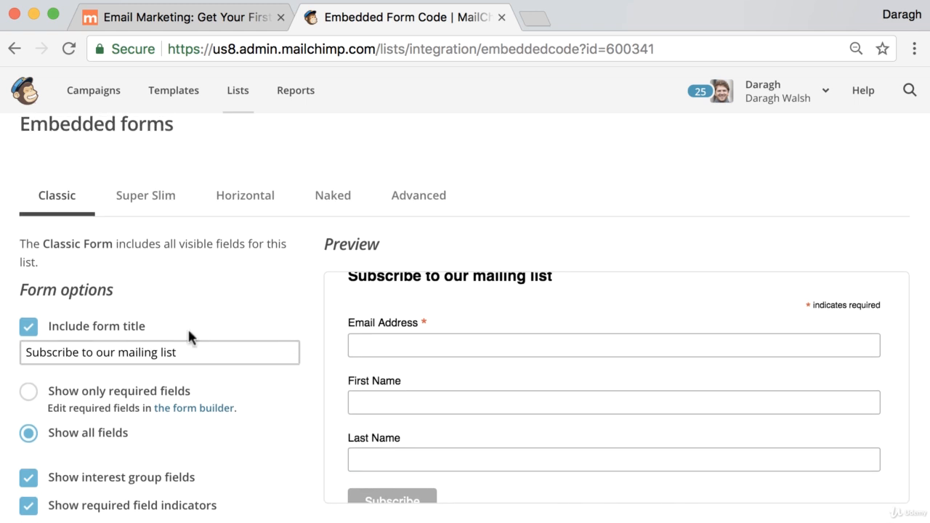
{"action": "left_click", "coordinate": [186, 353]}
{"action": "left_click_drag", "start_coordinate": [186, 352], "coordinate": [7, 356]}
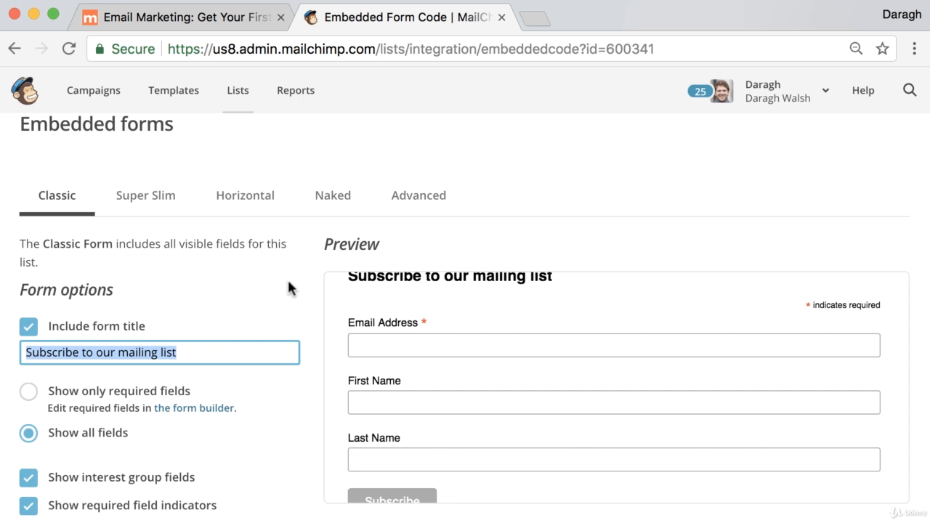
- Toggle 'Show only required fields', then go back to 'Show all fields'
{"action": "scroll", "coordinate": [287, 277], "scroll_direction": "down", "scroll_amount": 4}
{"action": "left_click", "coordinate": [29, 263]}
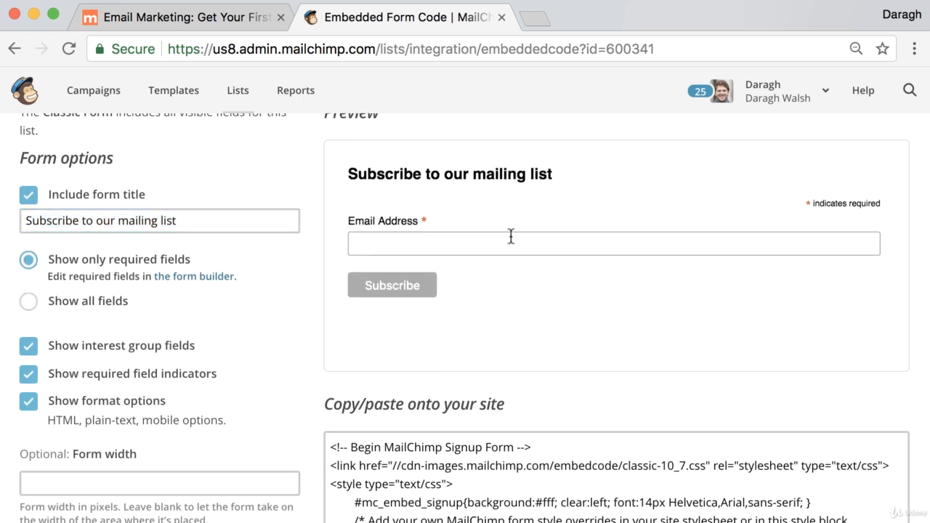
{"action": "left_click", "coordinate": [28, 303]}
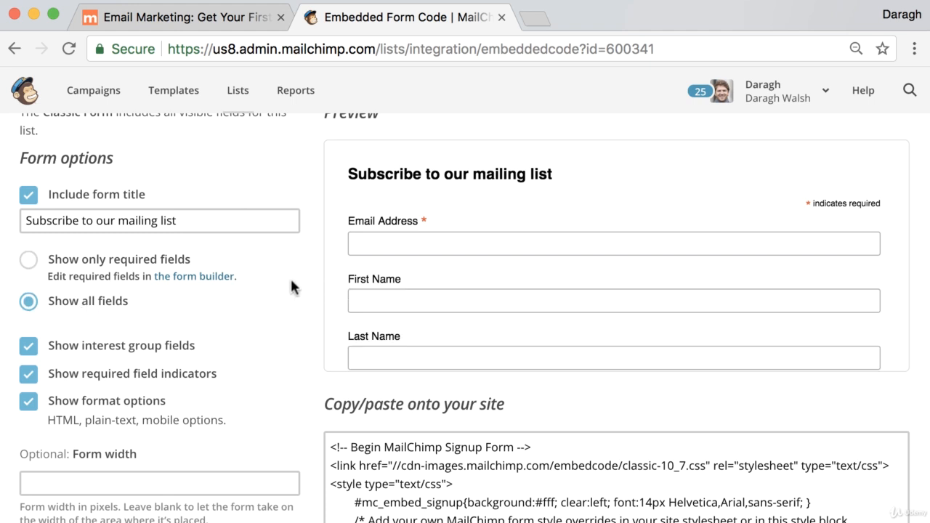
{"action": "scroll", "coordinate": [291, 281], "scroll_direction": "down", "scroll_amount": 2}
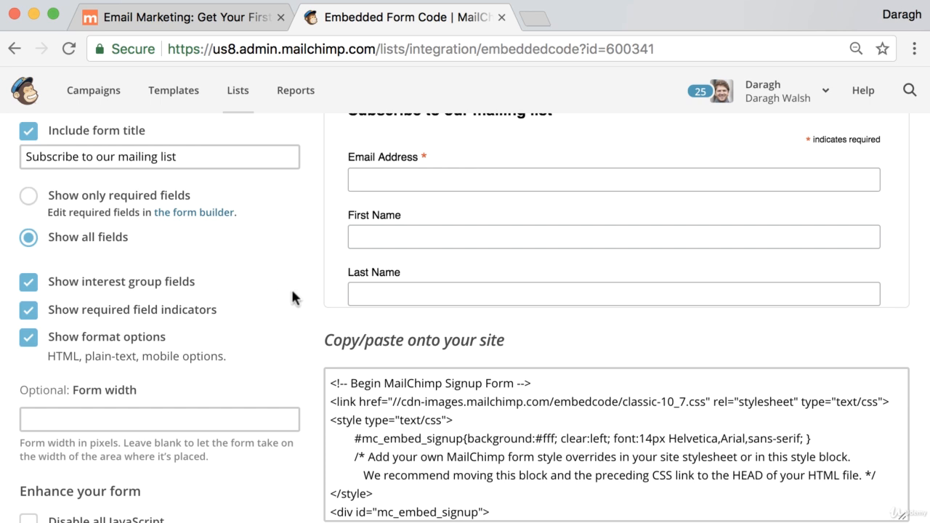
{"action": "scroll", "coordinate": [291, 297], "scroll_direction": "down", "scroll_amount": 2}
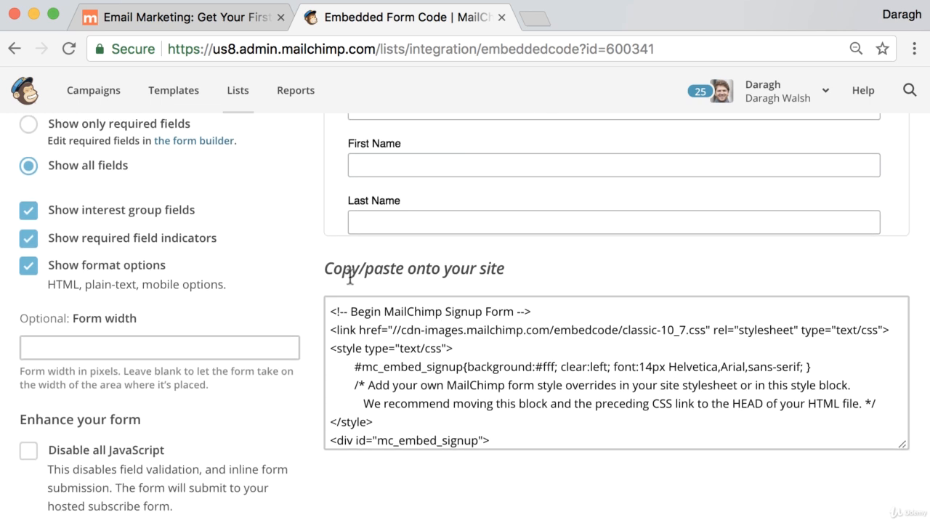
- Select all of the Classic embed code under 'Copy/paste onto your site'
{"action": "left_click_drag", "start_coordinate": [325, 269], "coordinate": [500, 274]}
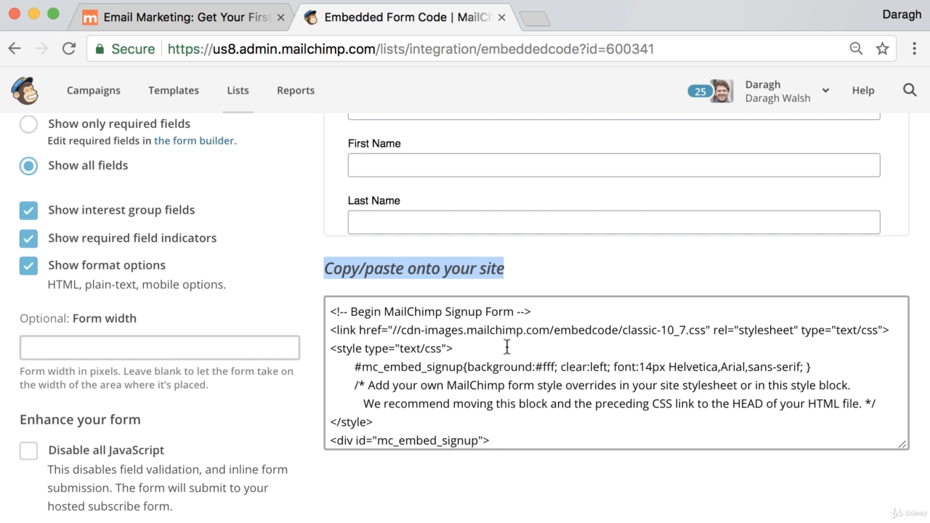
{"action": "scroll", "coordinate": [507, 344], "scroll_direction": "up", "scroll_amount": 1}
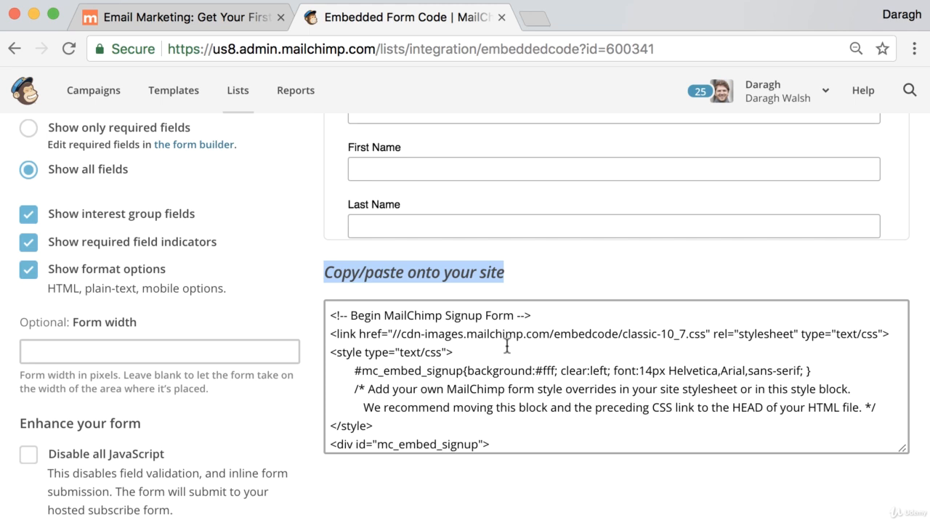
{"action": "scroll", "coordinate": [495, 320], "scroll_direction": "up", "scroll_amount": 5}
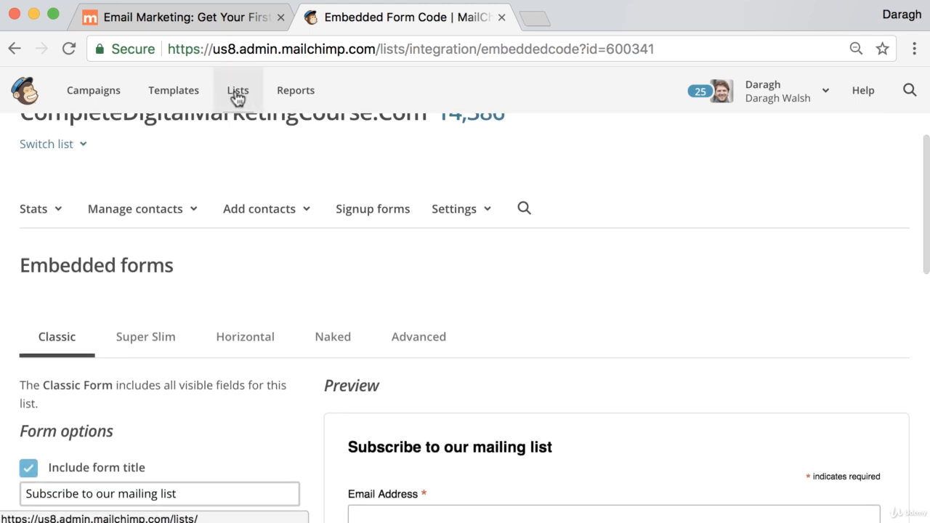
{"action": "scroll", "coordinate": [537, 316], "scroll_direction": "down", "scroll_amount": 3}
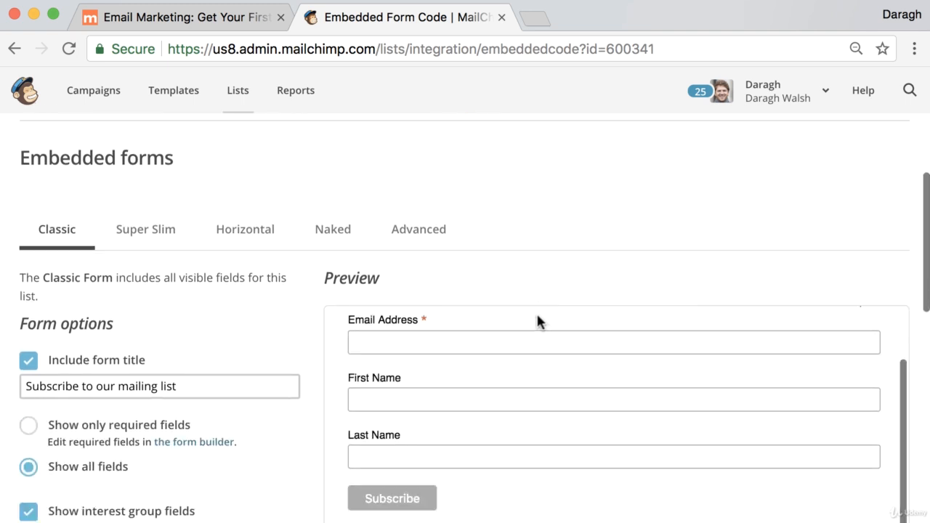
{"action": "scroll", "coordinate": [536, 322], "scroll_direction": "down", "scroll_amount": 5}
{"action": "left_click", "coordinate": [503, 374]}
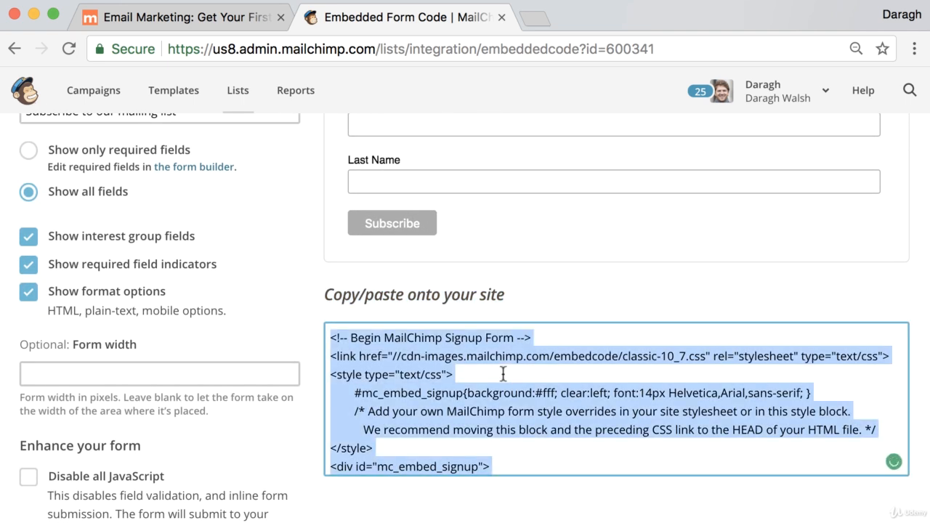
- Return to the blog tab and log in through wp-login to the WordPress Dashboard
{"action": "left_click", "coordinate": [225, 22]}
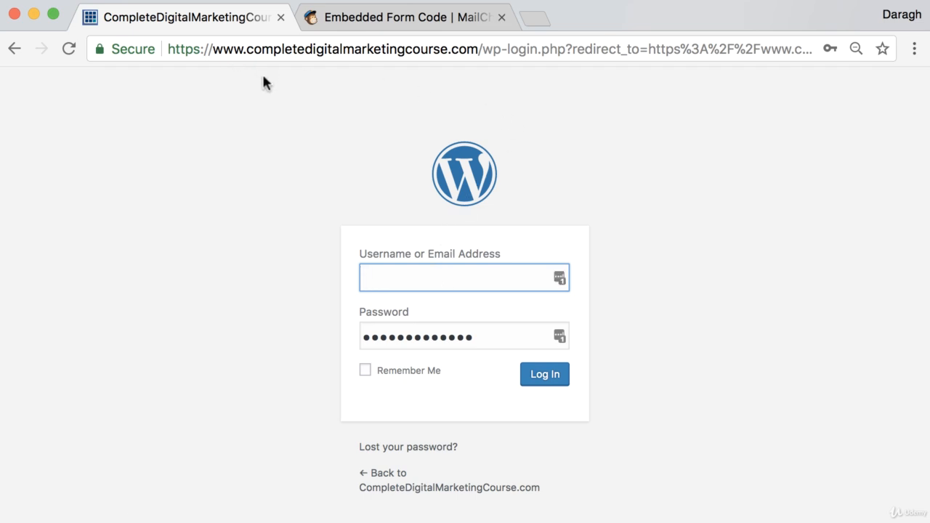
{"action": "left_click", "coordinate": [545, 386]}
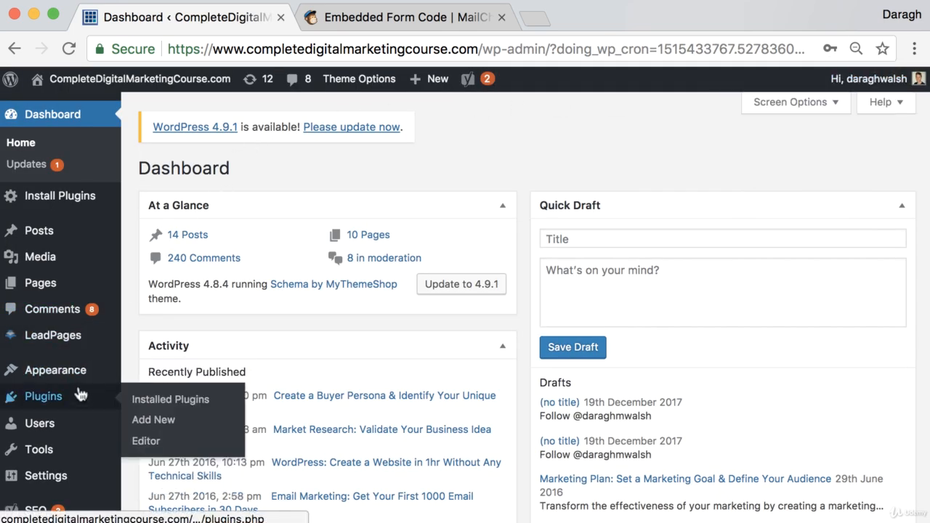
- Open Appearance > Widgets to view the available widgets beside the Sidebar
{"action": "mouse_move", "coordinate": [86, 379]}
{"action": "left_click", "coordinate": [147, 418]}
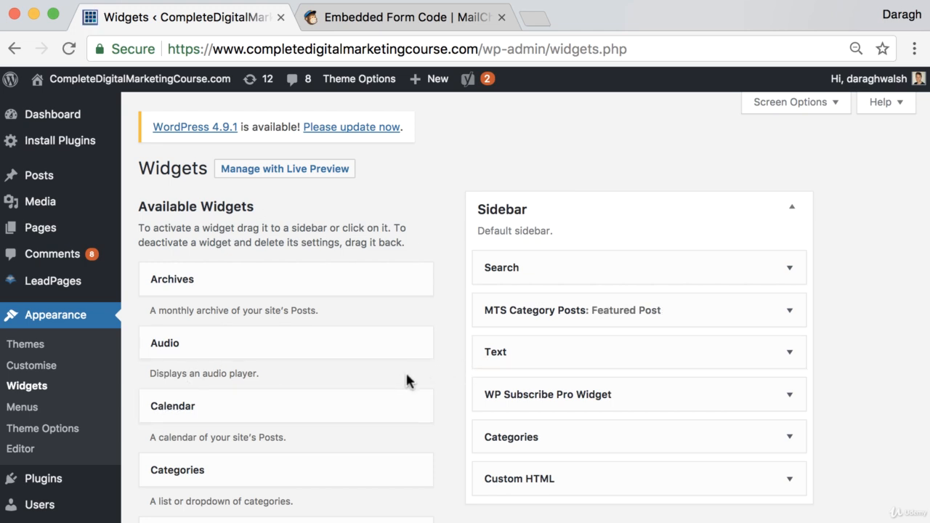
{"action": "scroll", "coordinate": [407, 378], "scroll_direction": "down", "scroll_amount": 3}
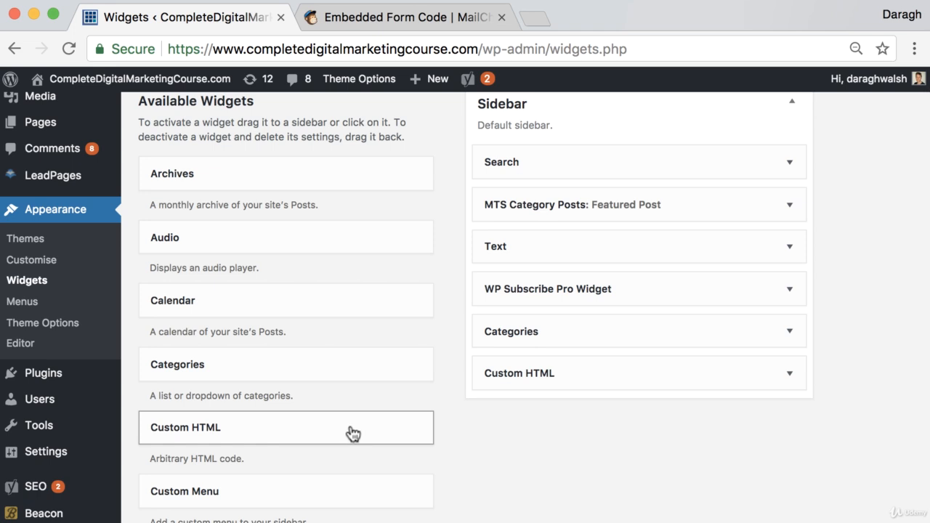
- Add a Custom HTML widget to the Sidebar, paste the MailChimp form code, and save it
{"action": "left_click_drag", "start_coordinate": [352, 434], "coordinate": [644, 154]}
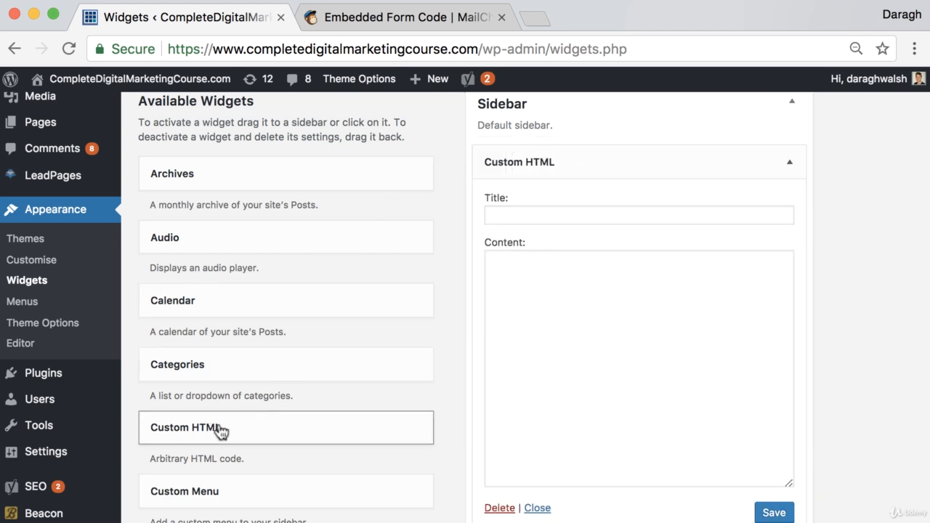
{"action": "left_click", "coordinate": [555, 280]}
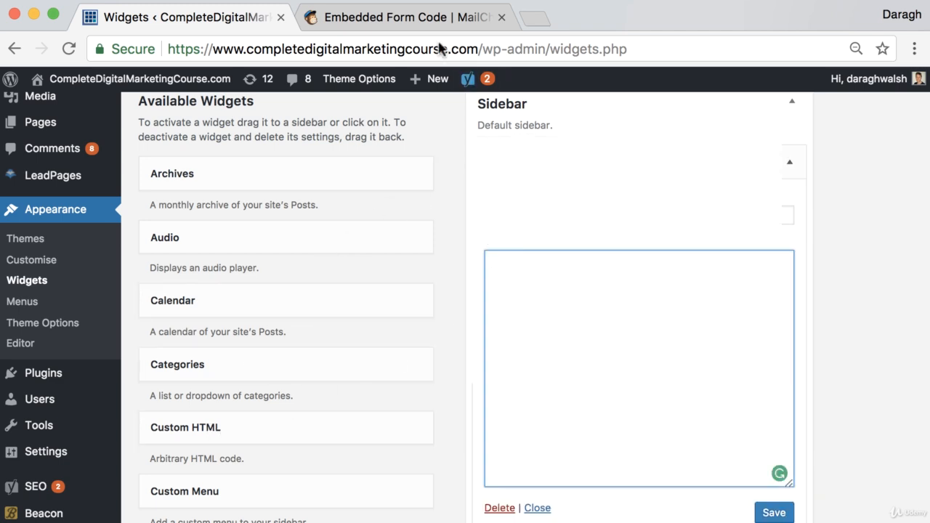
{"action": "left_click", "coordinate": [405, 18]}
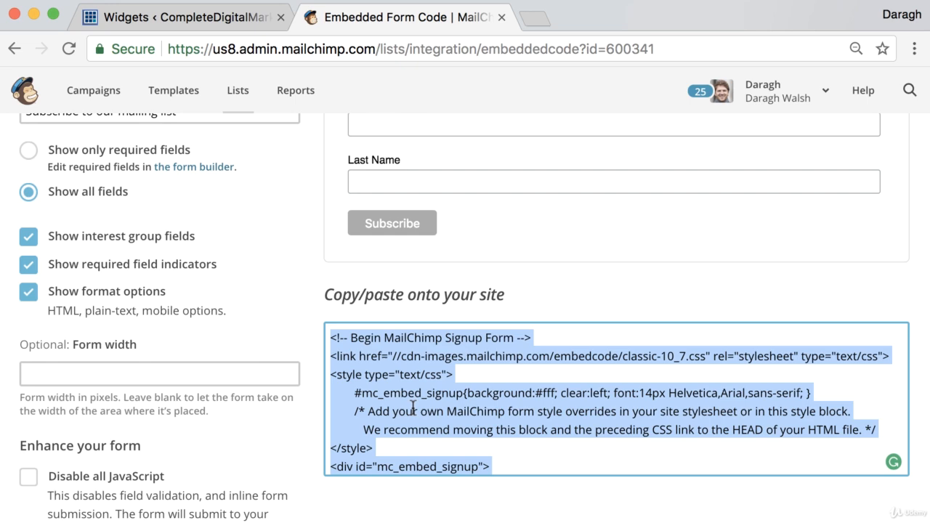
{"action": "left_click", "coordinate": [233, 21]}
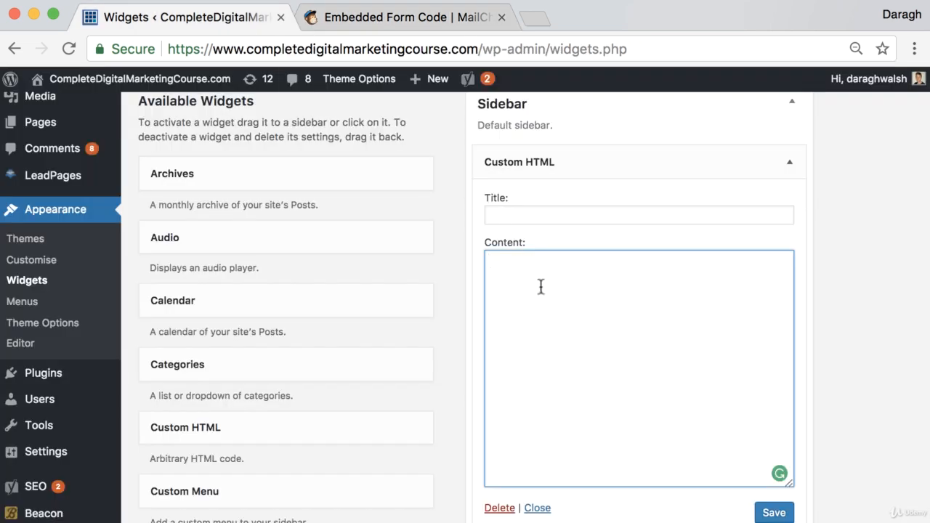
{"action": "key", "text": "super+v"}
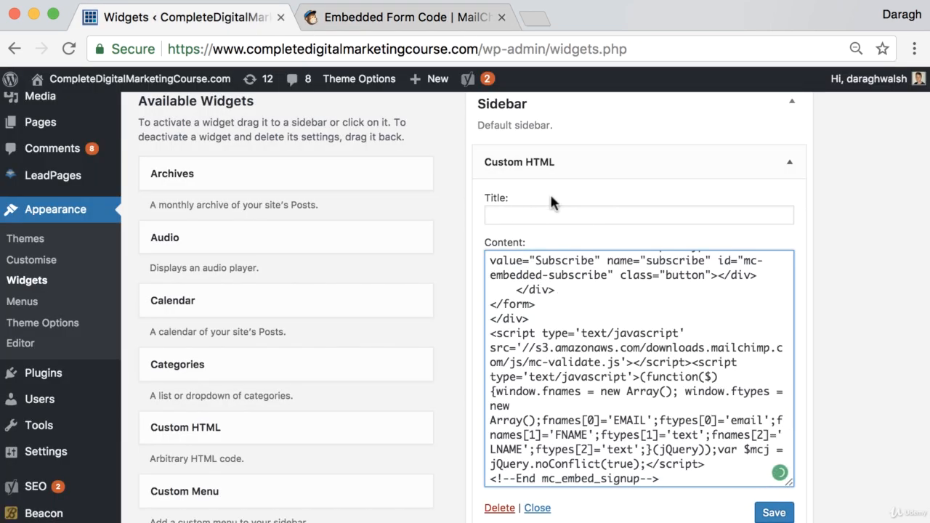
{"action": "scroll", "coordinate": [653, 372], "scroll_direction": "down", "scroll_amount": 2}
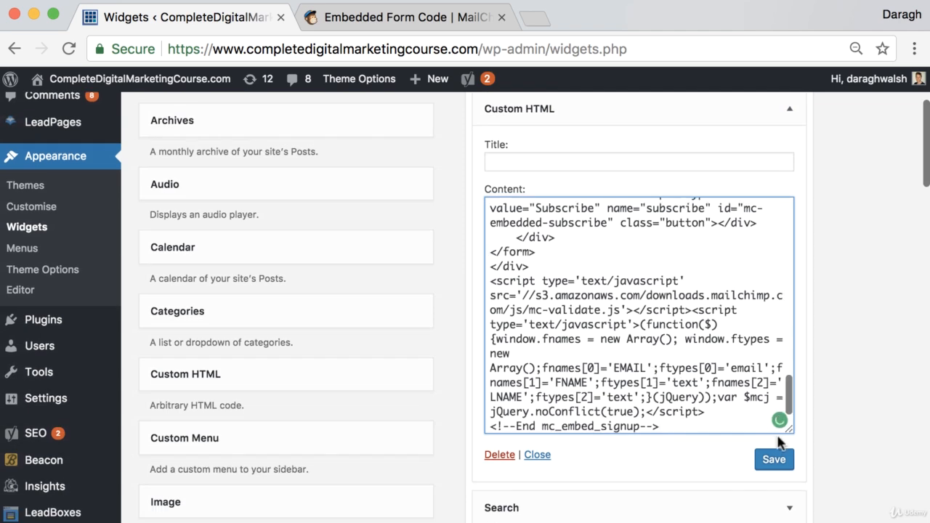
{"action": "left_click", "coordinate": [771, 465]}
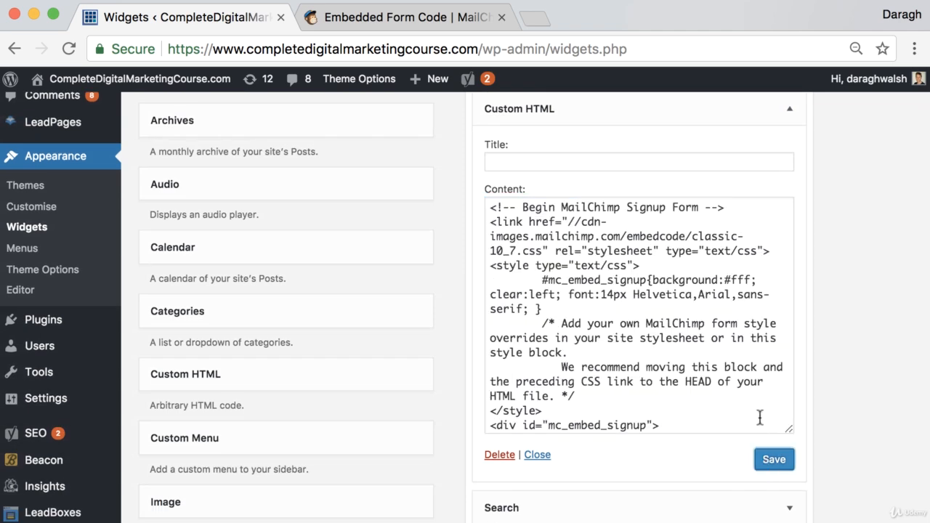
{"action": "scroll", "coordinate": [640, 227], "scroll_direction": "up", "scroll_amount": 3}
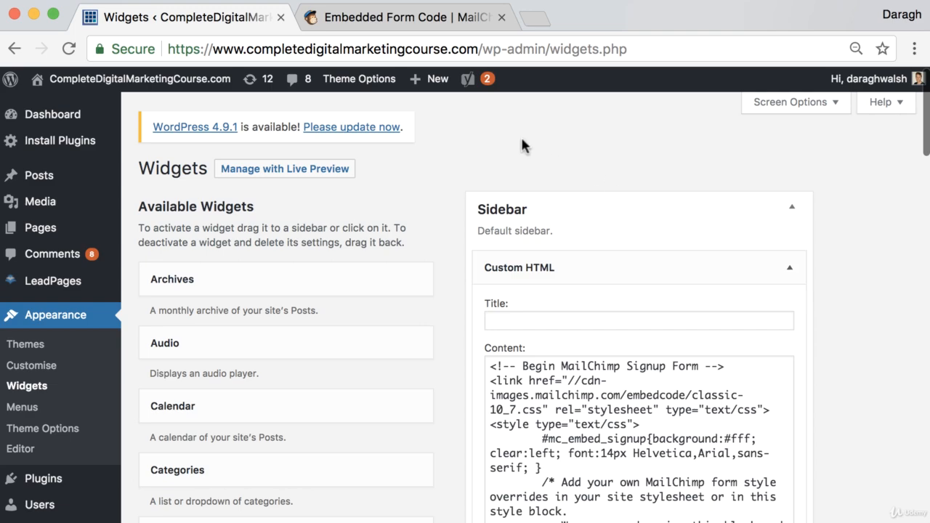
- Load the completedigitalmarketingcourse.com blog in a new tab placed beside Widgets
{"action": "left_click", "coordinate": [550, 19]}
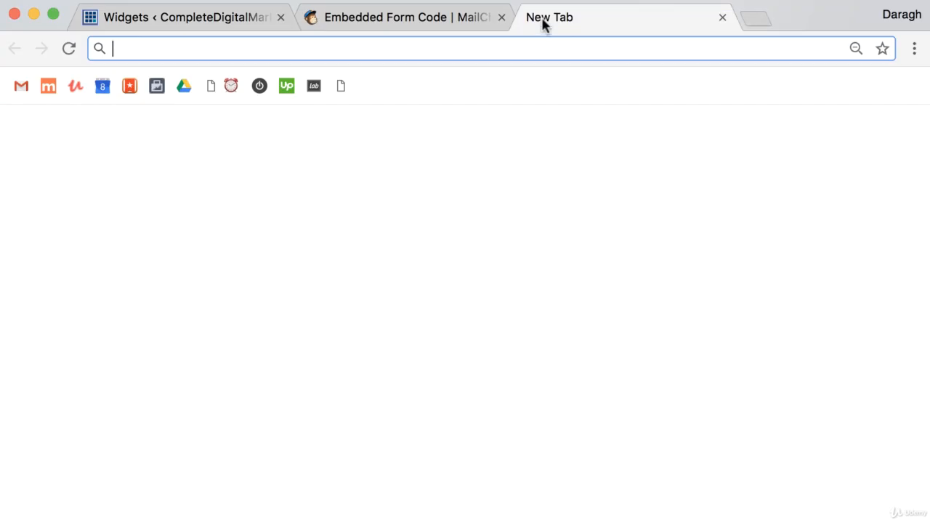
{"action": "left_click_drag", "start_coordinate": [545, 20], "coordinate": [347, 21]}
{"action": "type", "text": "completedigitalmarketingcourse.com/blog/"}
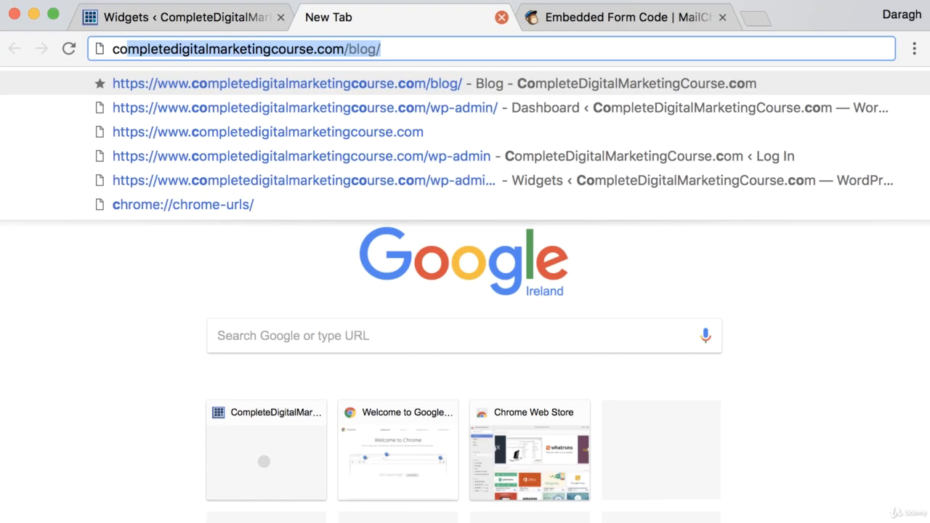
{"action": "key", "text": "Return"}
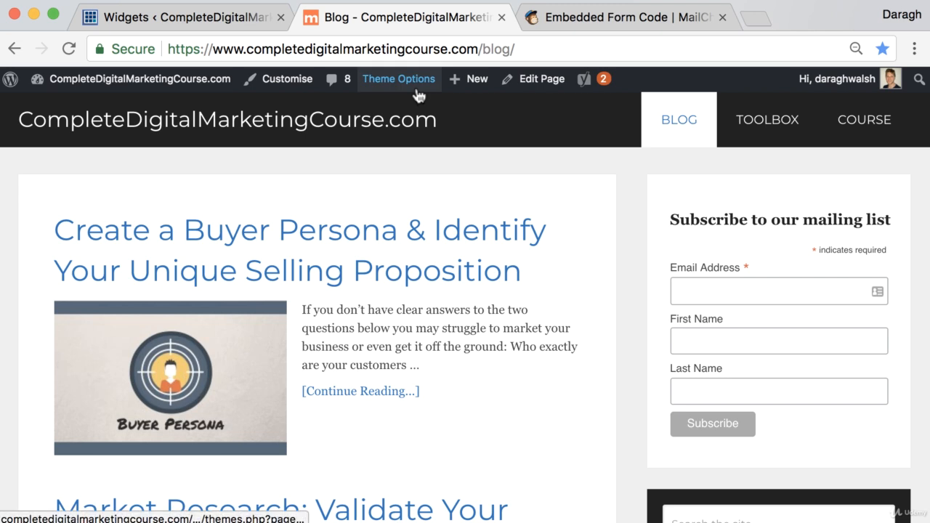
- Check the sidebar Subscribe form with its Email Address, First Name and Last Name fields
{"action": "scroll", "coordinate": [422, 96], "scroll_direction": "down", "scroll_amount": 1}
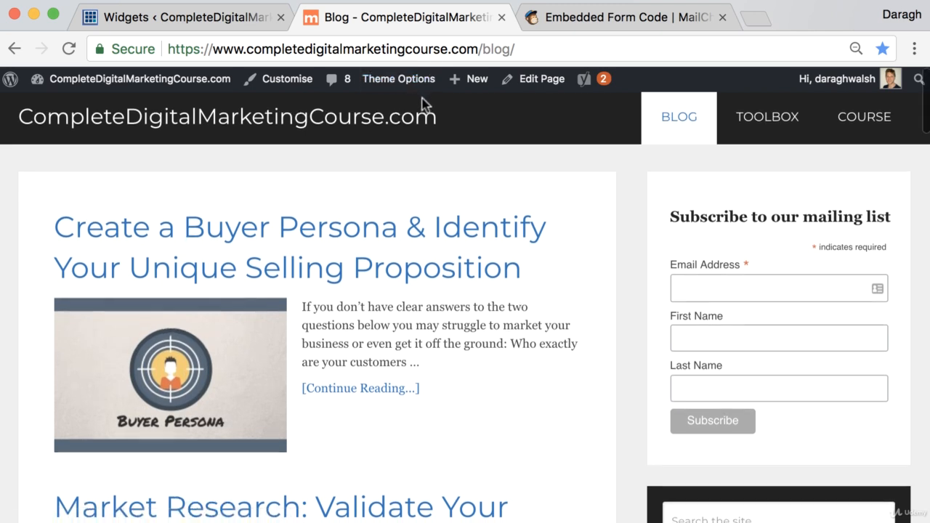
{"action": "left_click", "coordinate": [915, 49]}
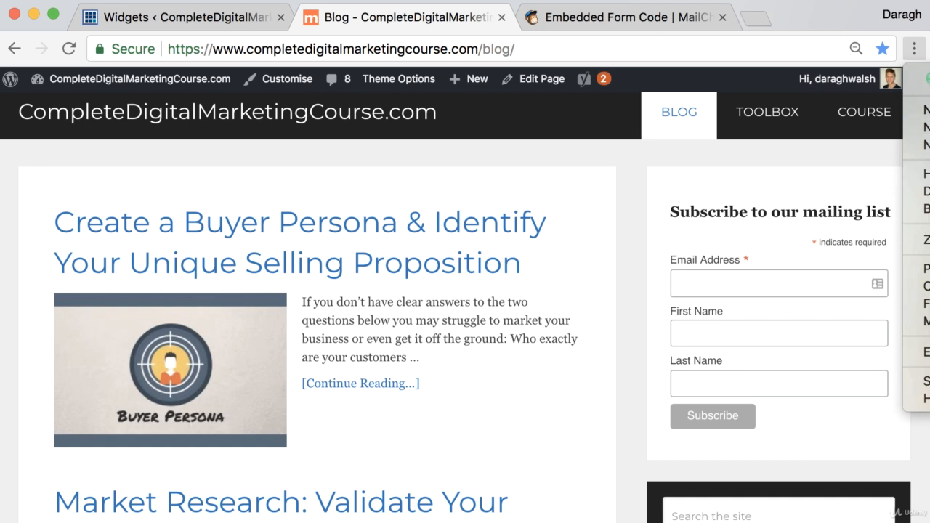
{"action": "left_click", "coordinate": [928, 145]}
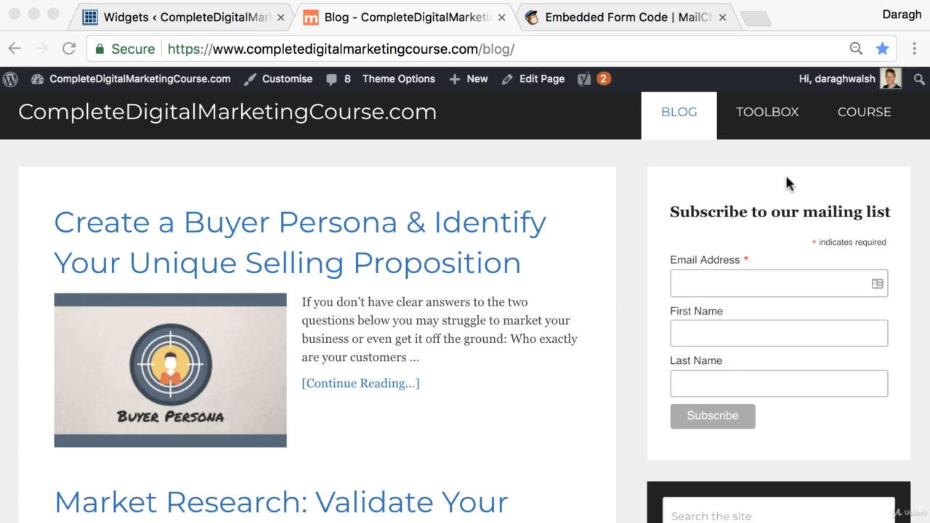
- From MailChimp's Lists, reopen CompleteDigitalMarketingCourse.com's Signup forms and scroll to Subscriber pop-up
{"action": "left_click", "coordinate": [644, 20]}
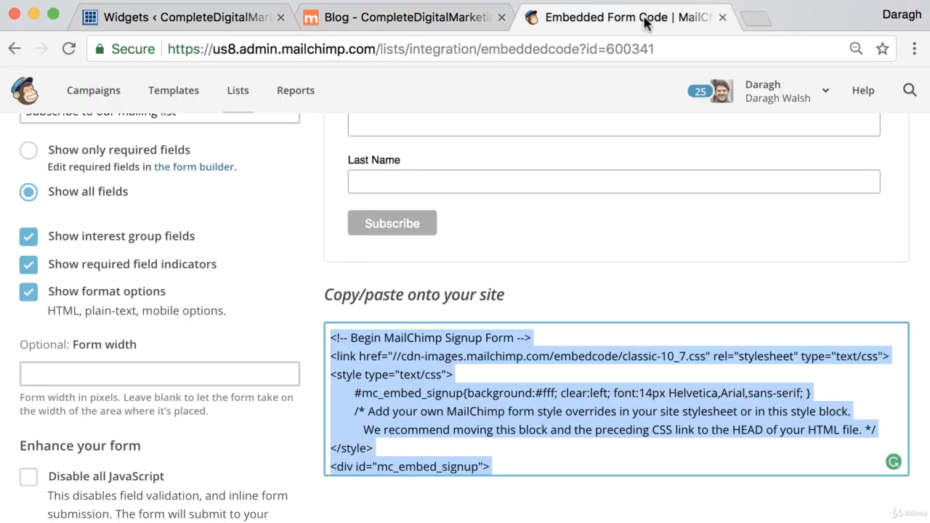
{"action": "scroll", "coordinate": [333, 237], "scroll_direction": "up", "scroll_amount": 8}
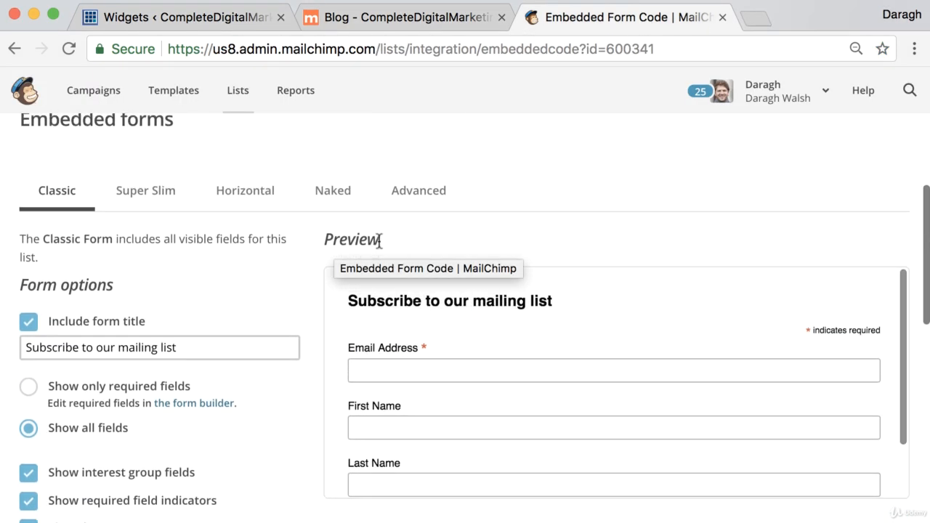
{"action": "scroll", "coordinate": [382, 230], "scroll_direction": "up", "scroll_amount": 3}
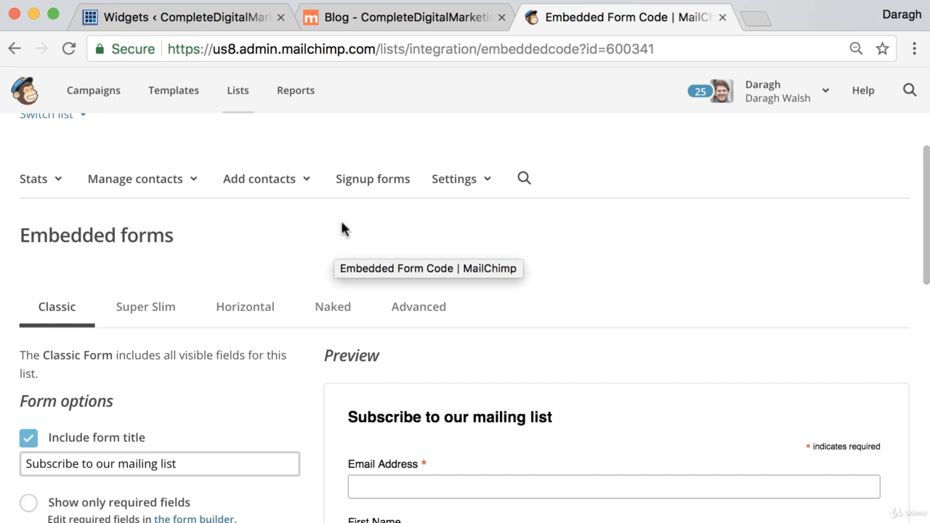
{"action": "left_click", "coordinate": [225, 102]}
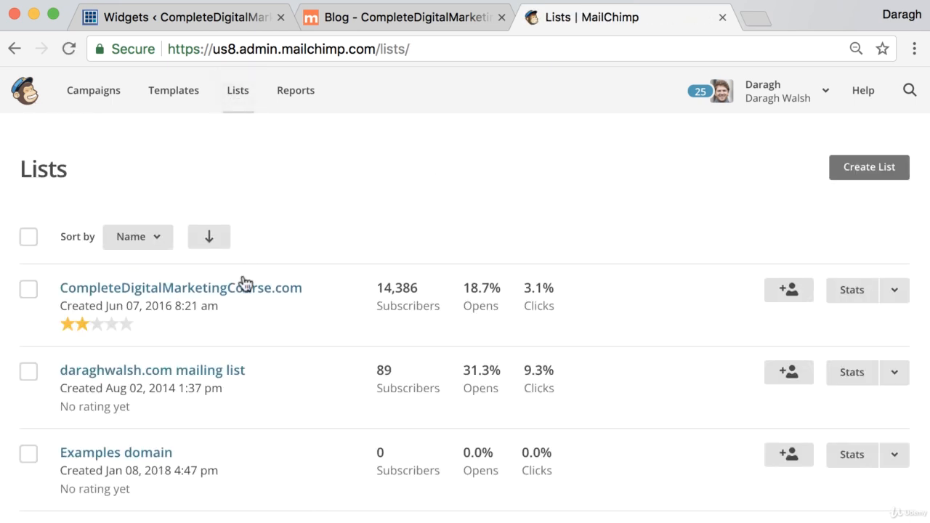
{"action": "left_click", "coordinate": [243, 291]}
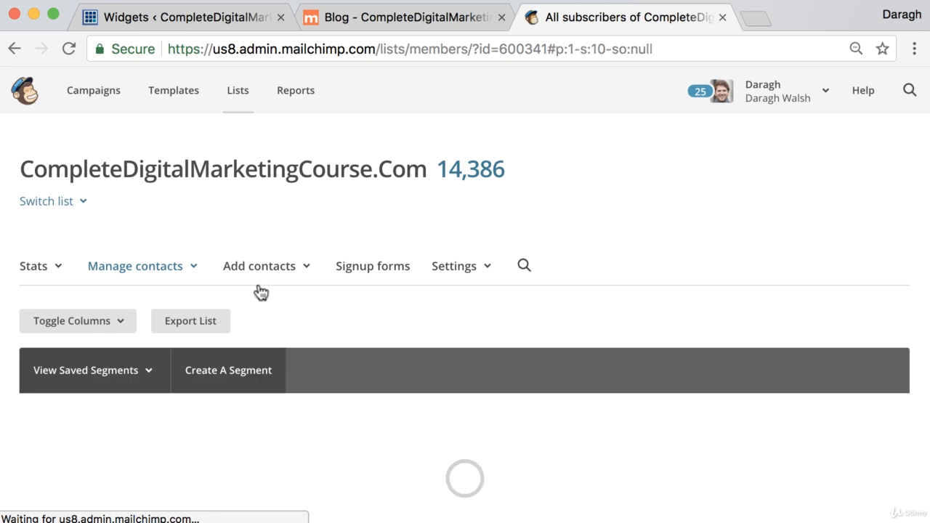
{"action": "right_click", "coordinate": [356, 267]}
{"action": "left_click", "coordinate": [358, 274]}
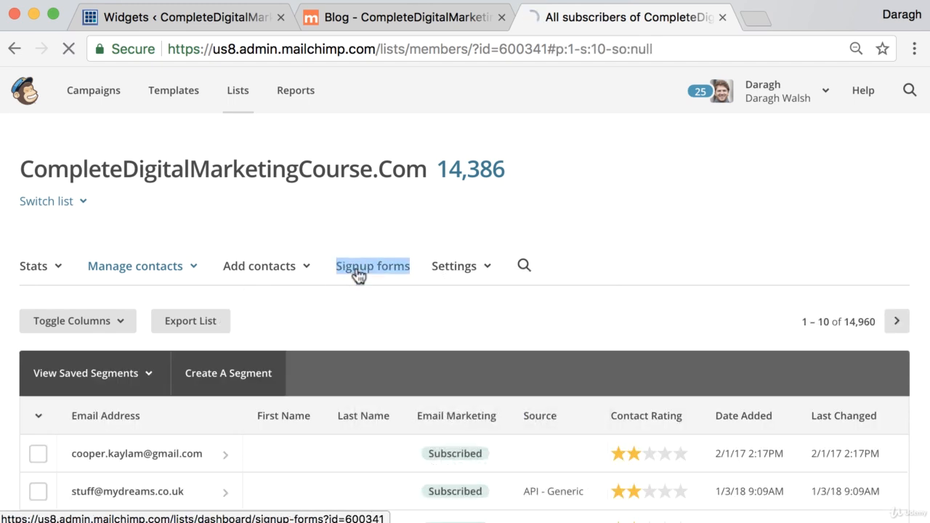
{"action": "scroll", "coordinate": [301, 275], "scroll_direction": "down", "scroll_amount": 7}
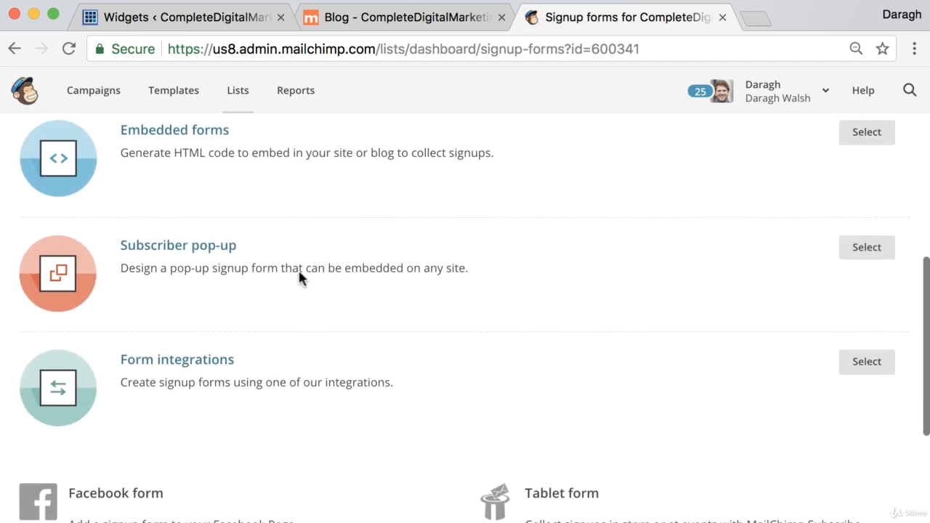
{"action": "scroll", "coordinate": [299, 274], "scroll_direction": "down", "scroll_amount": 1}
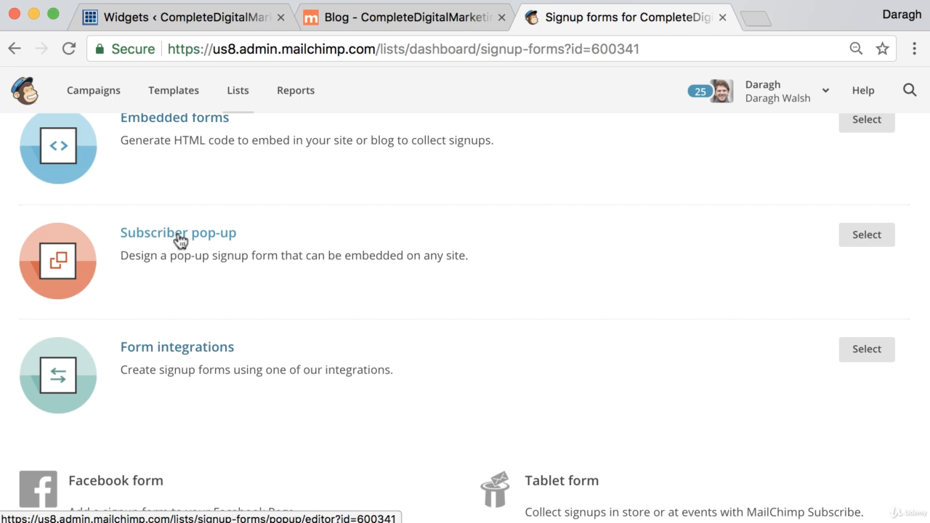
- Open the subscriber pop-up editor, try the Slide format, then return to Modal
{"action": "left_click", "coordinate": [176, 239]}
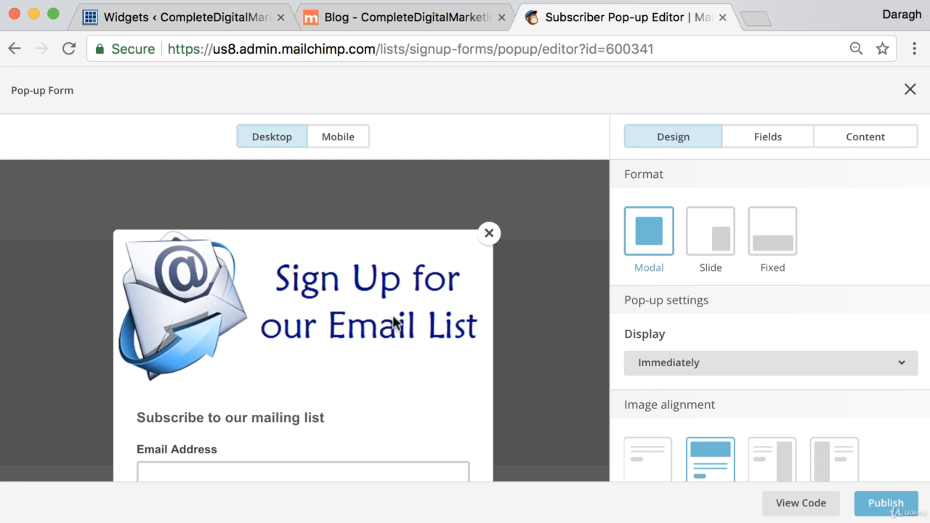
{"action": "scroll", "coordinate": [392, 317], "scroll_direction": "down", "scroll_amount": 3}
{"action": "scroll", "coordinate": [385, 309], "scroll_direction": "up", "scroll_amount": 1}
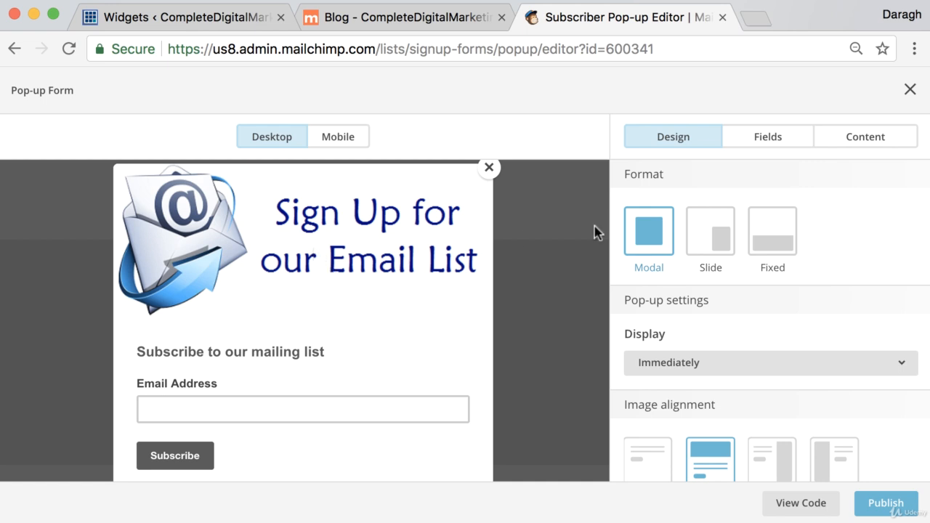
{"action": "left_click", "coordinate": [726, 242]}
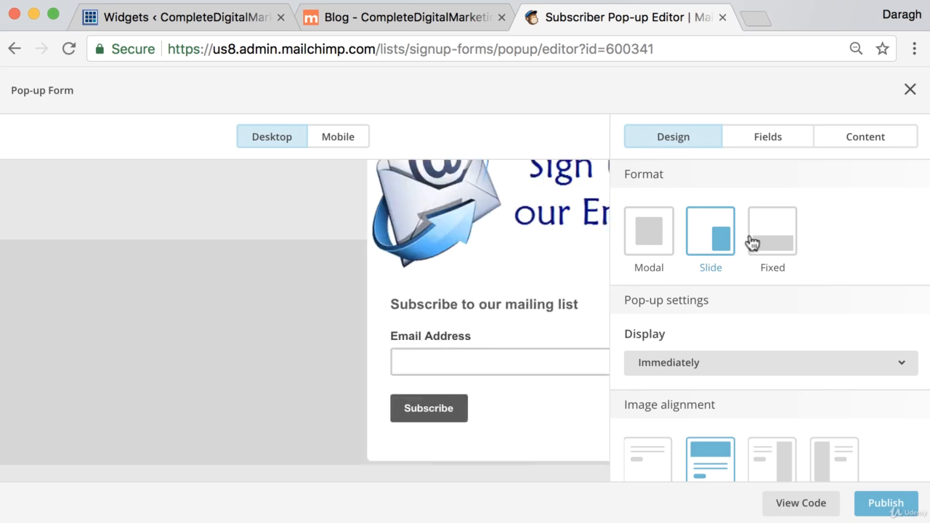
{"action": "left_click", "coordinate": [658, 241]}
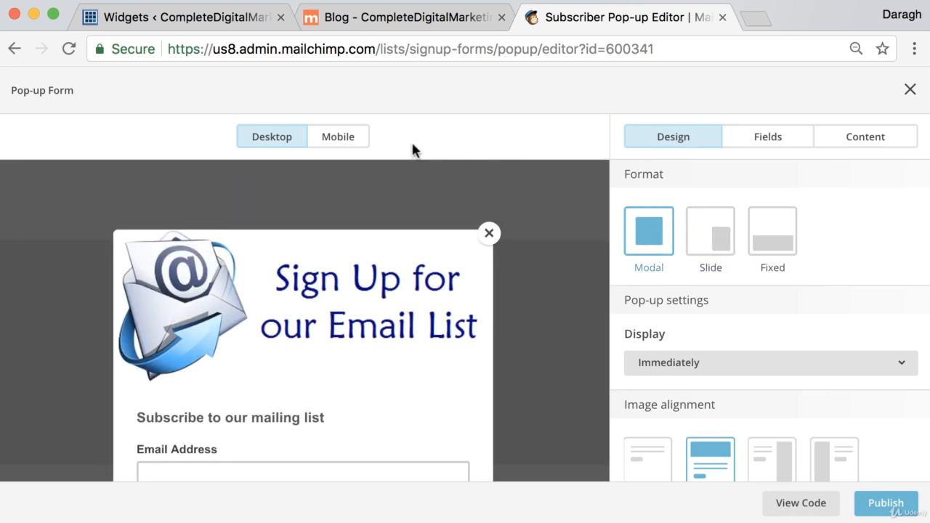
- Compare the Mobile and Desktop previews and keep the pop-up displaying Immediately
{"action": "left_click", "coordinate": [338, 151]}
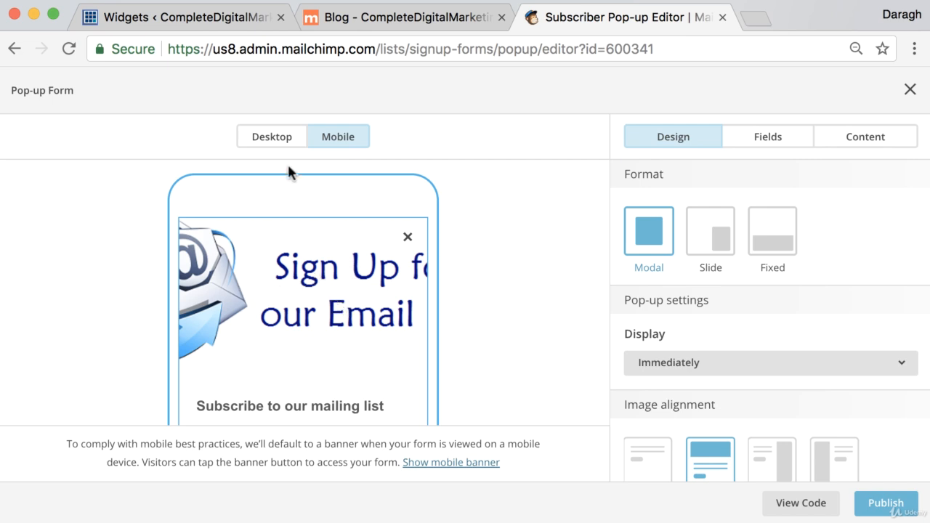
{"action": "left_click", "coordinate": [280, 141]}
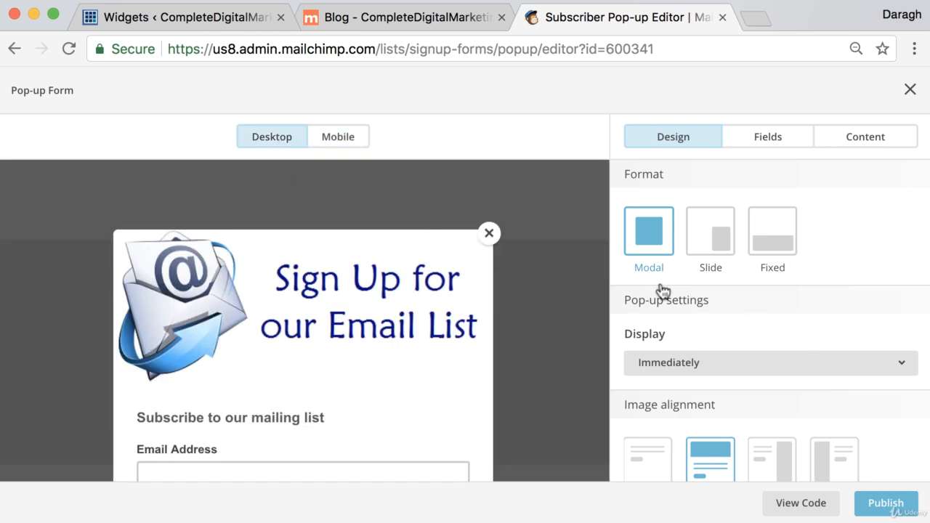
{"action": "scroll", "coordinate": [776, 280], "scroll_direction": "down", "scroll_amount": 3}
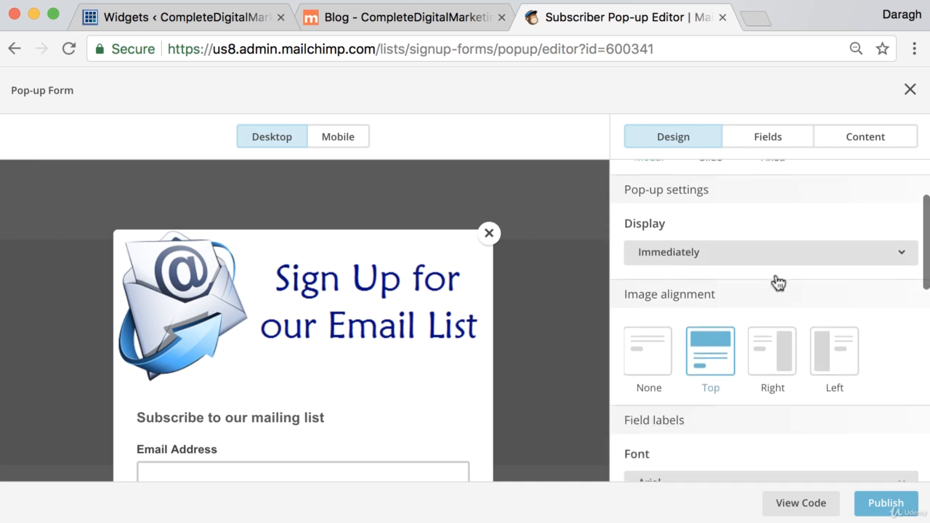
{"action": "scroll", "coordinate": [771, 295], "scroll_direction": "up", "scroll_amount": 1}
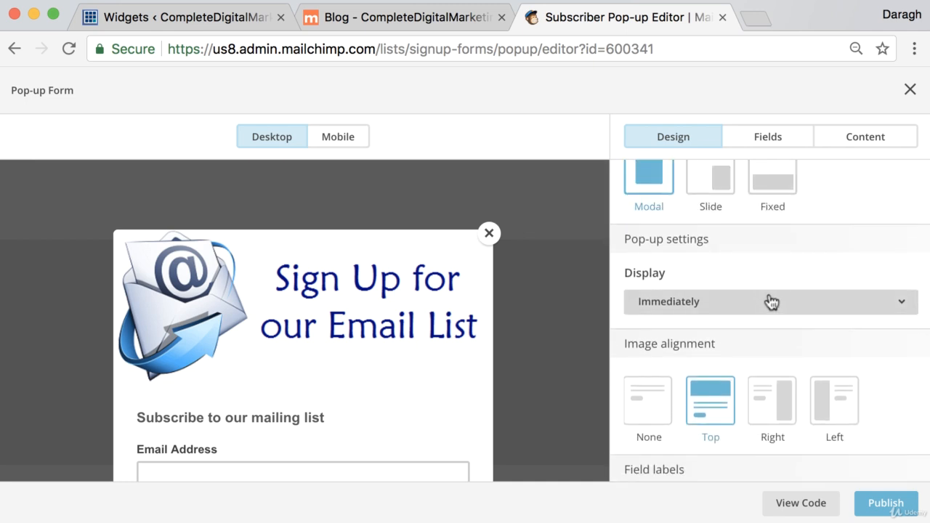
{"action": "left_click", "coordinate": [771, 303]}
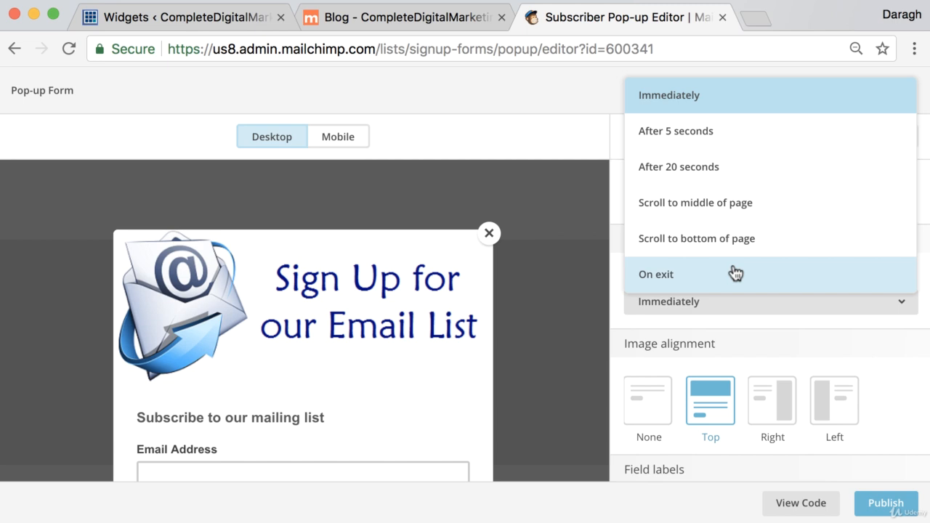
{"action": "left_click", "coordinate": [715, 100]}
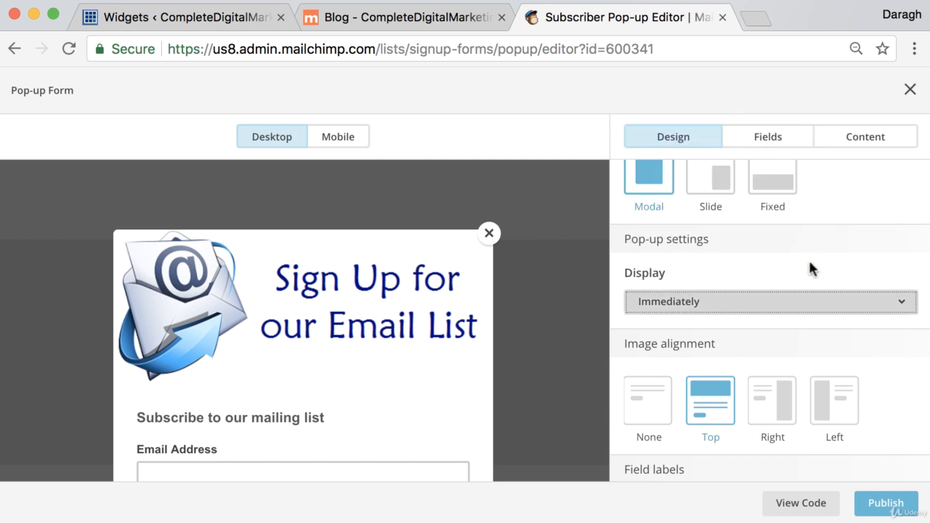
{"action": "scroll", "coordinate": [809, 258], "scroll_direction": "down", "scroll_amount": 4}
{"action": "scroll", "coordinate": [807, 254], "scroll_direction": "down", "scroll_amount": 3}
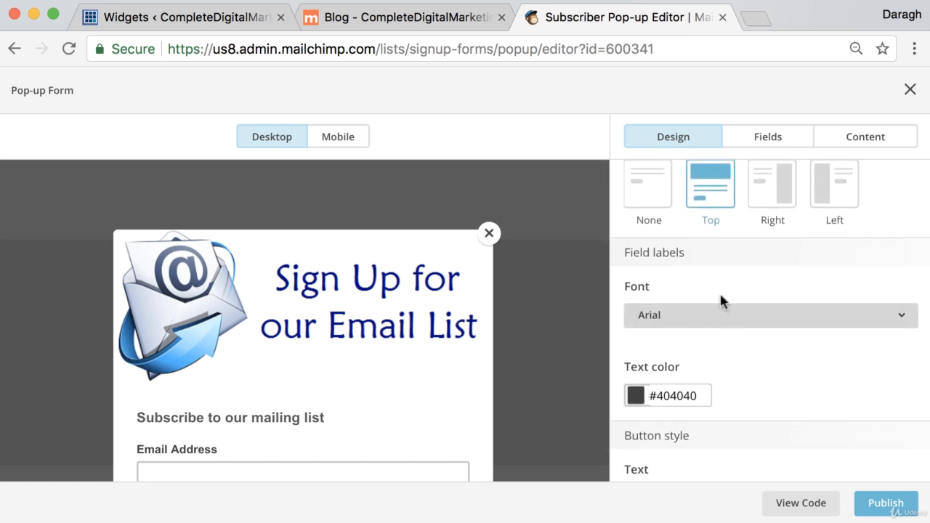
- Show the pop-up's embed code, select the entire script, and go back to WordPress Widgets
{"action": "left_click", "coordinate": [801, 506]}
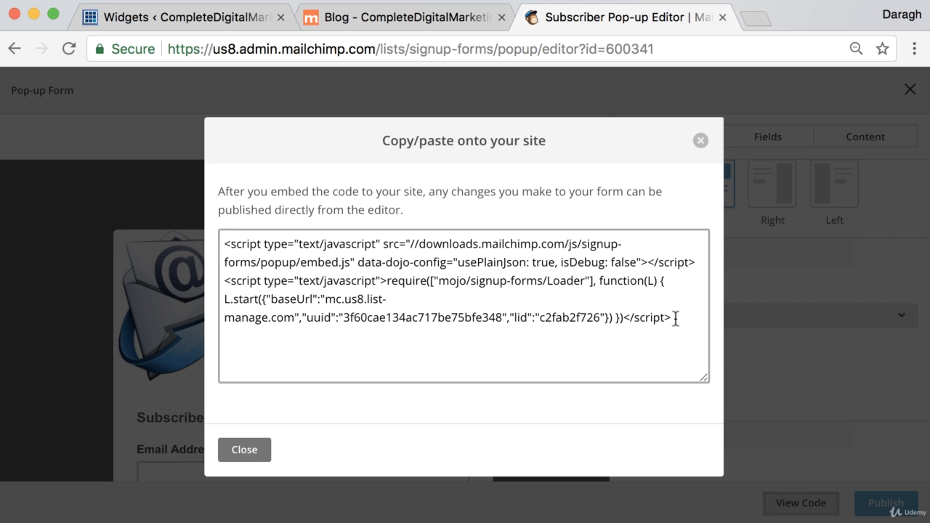
{"action": "left_click_drag", "start_coordinate": [675, 318], "coordinate": [211, 220]}
{"action": "key", "text": "super+c"}
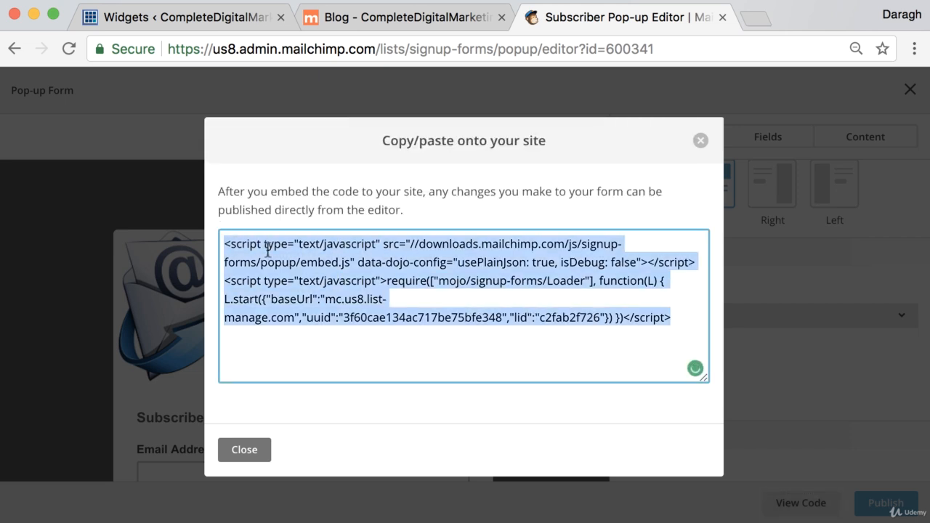
{"action": "left_click", "coordinate": [155, 17]}
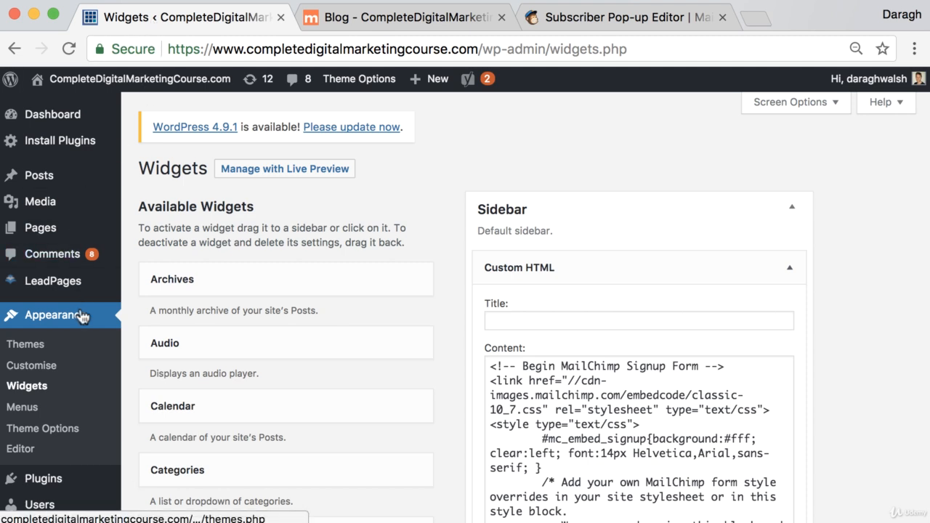
- Paste the MailChimp pop-up script after the existing Theme Options Header Code and save changes
{"action": "scroll", "coordinate": [84, 316], "scroll_direction": "down", "scroll_amount": 2}
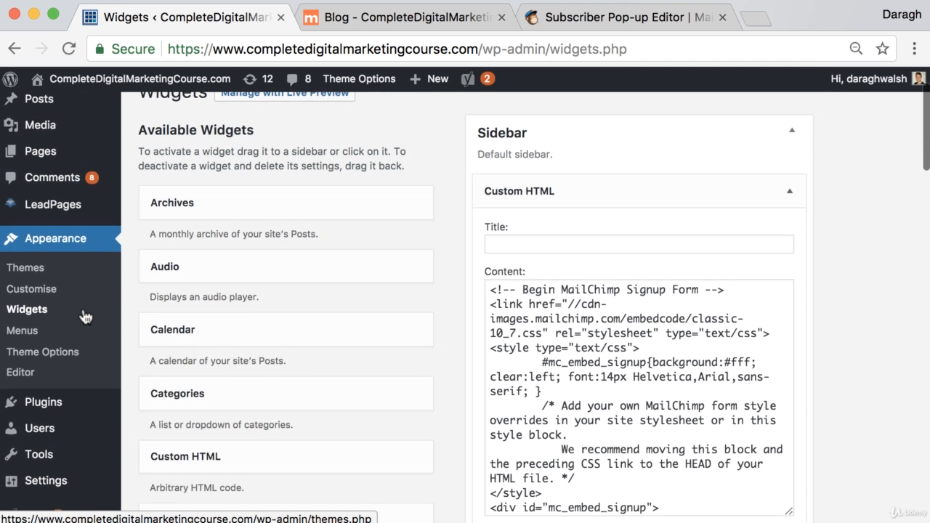
{"action": "left_click", "coordinate": [73, 358]}
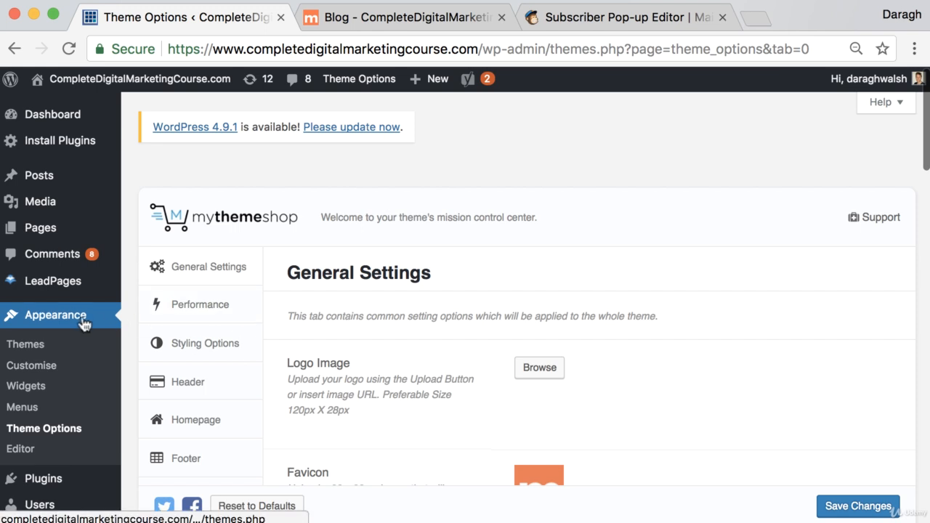
{"action": "scroll", "coordinate": [29, 407], "scroll_direction": "down", "scroll_amount": 1}
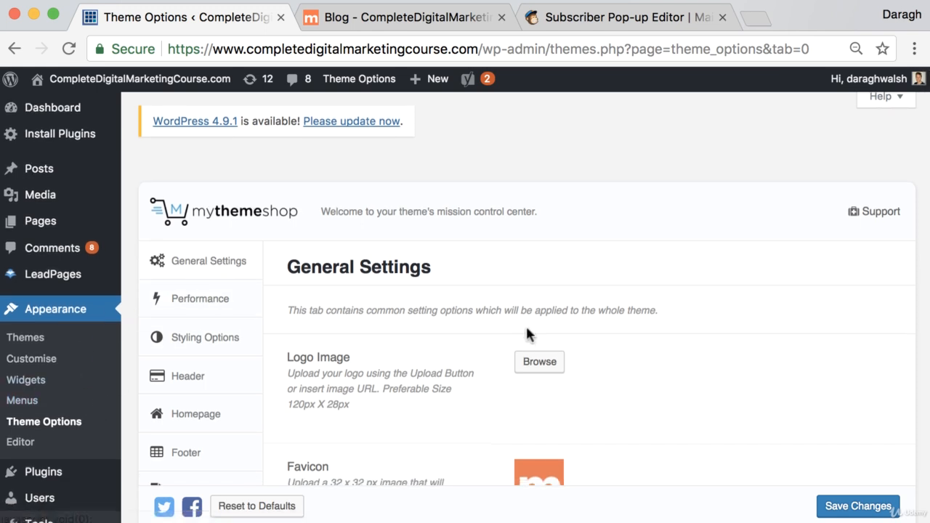
{"action": "scroll", "coordinate": [526, 327], "scroll_direction": "down", "scroll_amount": 10}
{"action": "scroll", "coordinate": [526, 334], "scroll_direction": "down", "scroll_amount": 3}
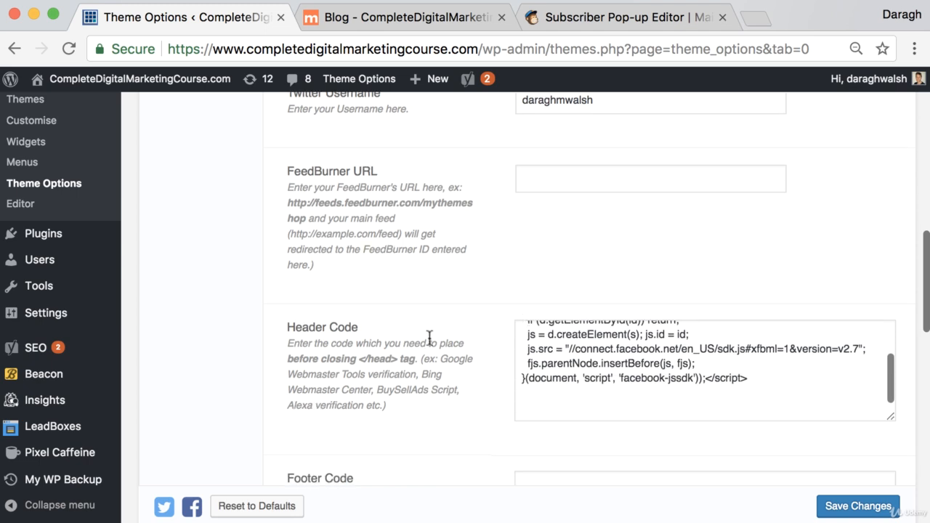
{"action": "left_click_drag", "start_coordinate": [289, 329], "coordinate": [357, 329]}
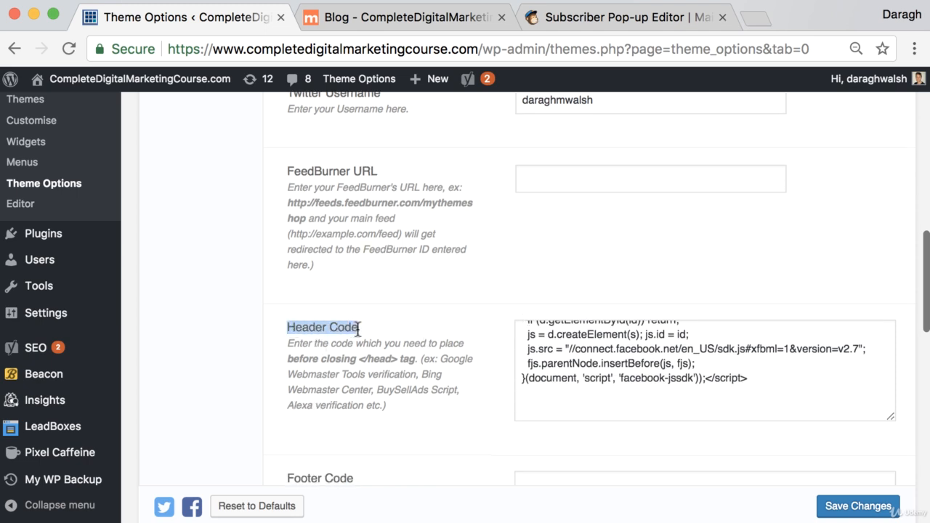
{"action": "left_click", "coordinate": [585, 409]}
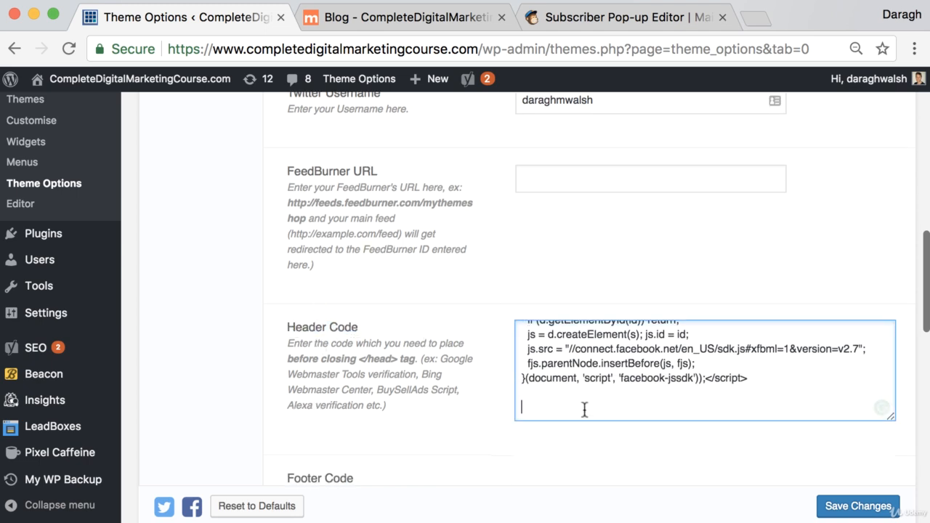
{"action": "key", "text": "super+v"}
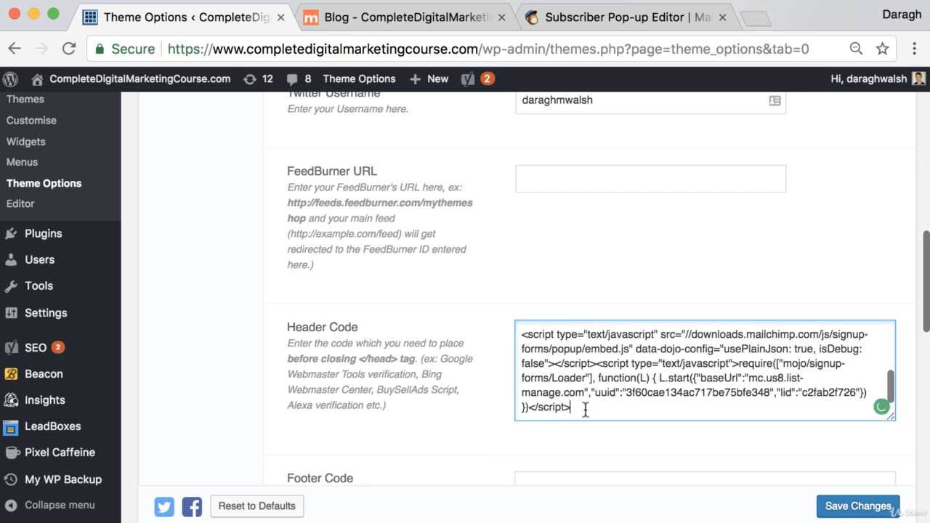
{"action": "left_click", "coordinate": [859, 507]}
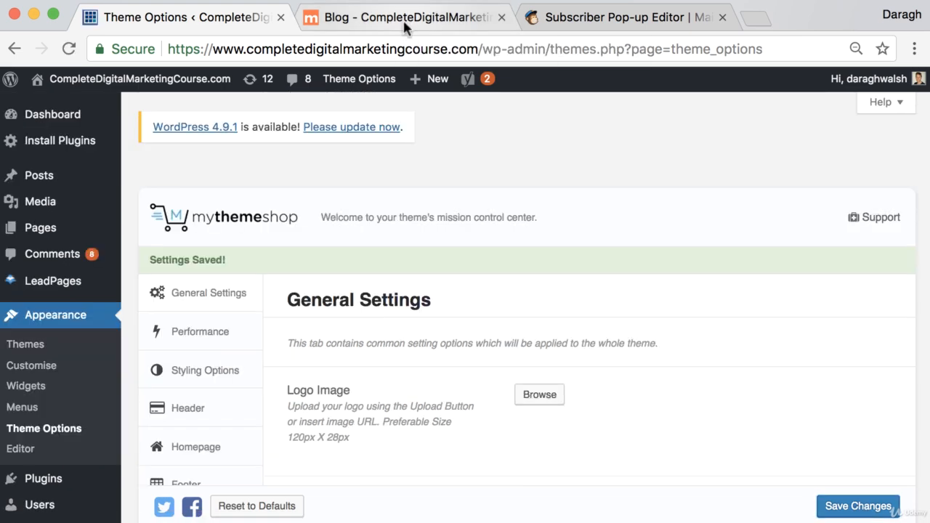
- Reload the live blog and open a post to see the 'Sign Up for our Email List' pop-up
{"action": "left_click", "coordinate": [406, 22]}
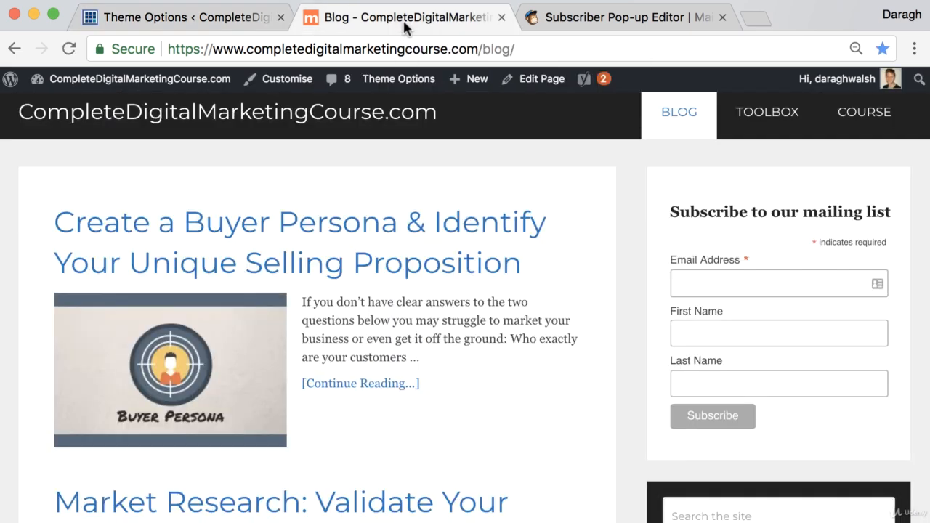
{"action": "left_click", "coordinate": [74, 54]}
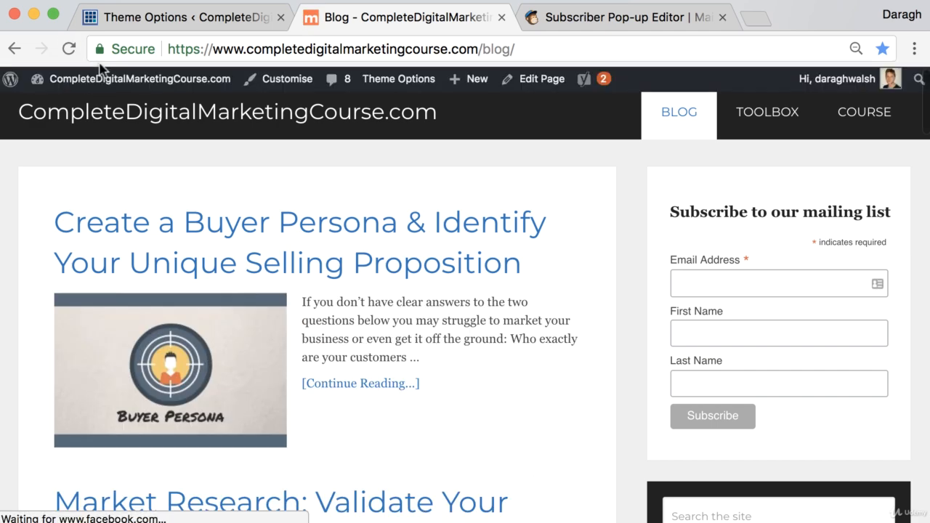
{"action": "left_click", "coordinate": [358, 241]}
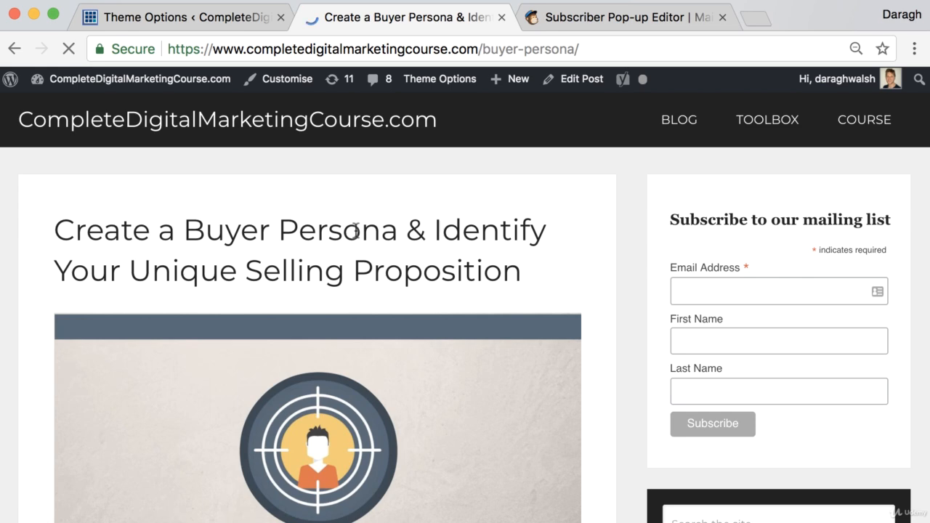
{"action": "scroll", "coordinate": [356, 230], "scroll_direction": "down", "scroll_amount": 3}
{"action": "scroll", "coordinate": [356, 231], "scroll_direction": "up", "scroll_amount": 3}
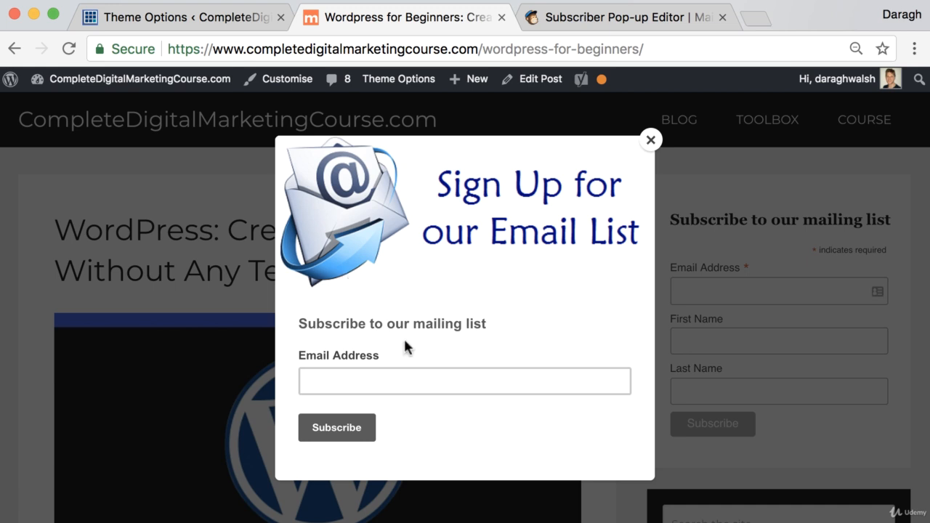
- Submit a test email address in the pop-up, then return to the MailChimp pop-up editor
{"action": "left_click", "coordinate": [389, 379]}
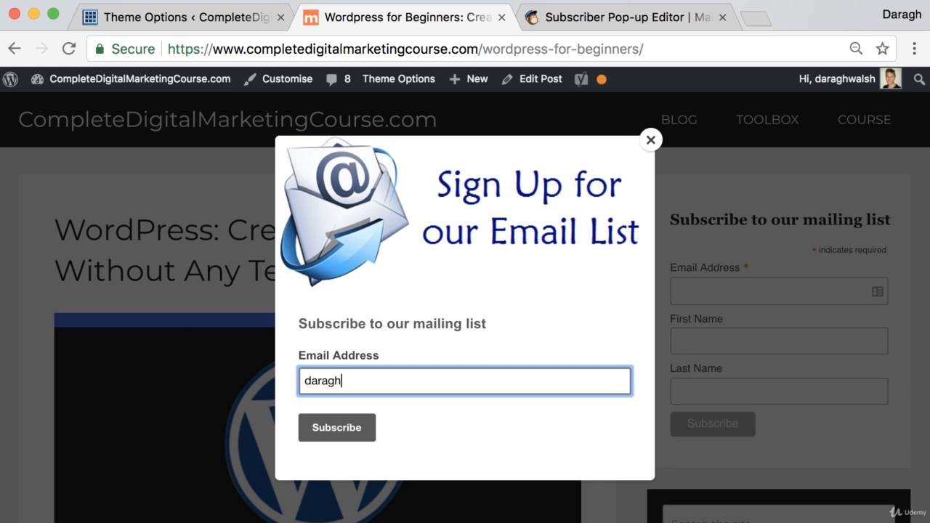
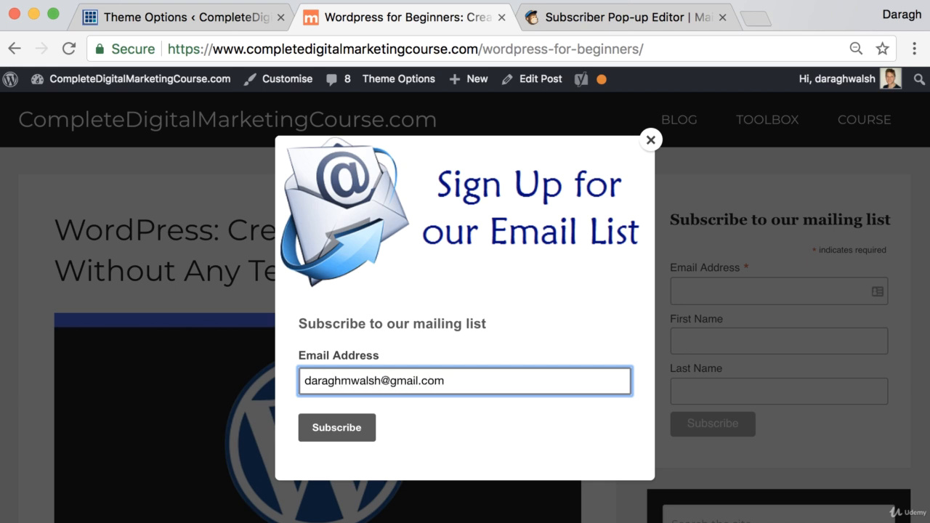
{"action": "key", "text": "Return"}
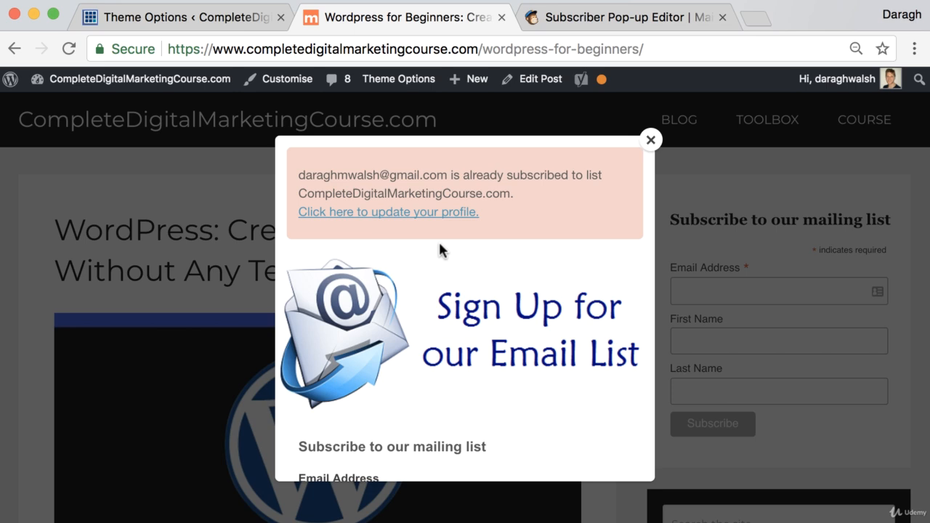
{"action": "left_click", "coordinate": [603, 22]}
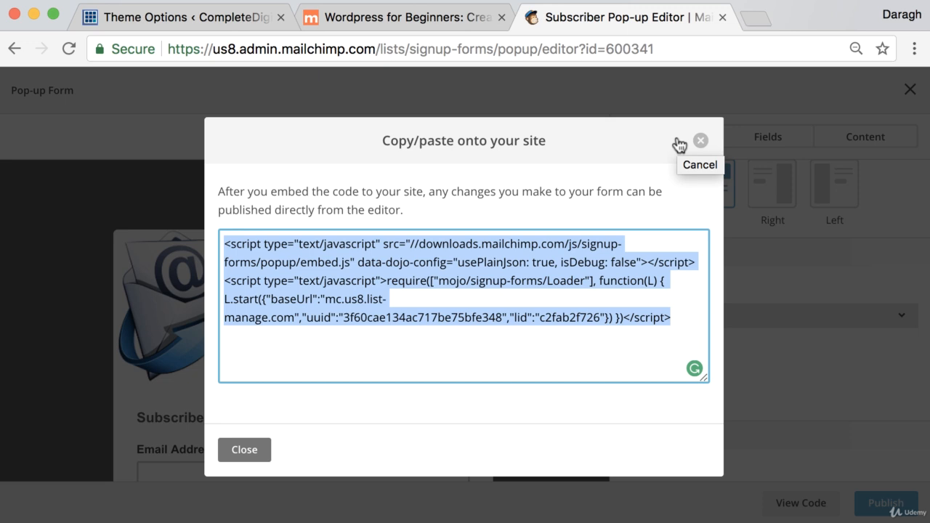
- In a new tab, search 'support mailchimp' and open the MailChimp Support contact page
{"action": "left_click", "coordinate": [753, 25]}
{"action": "type", "text": "support mail"}
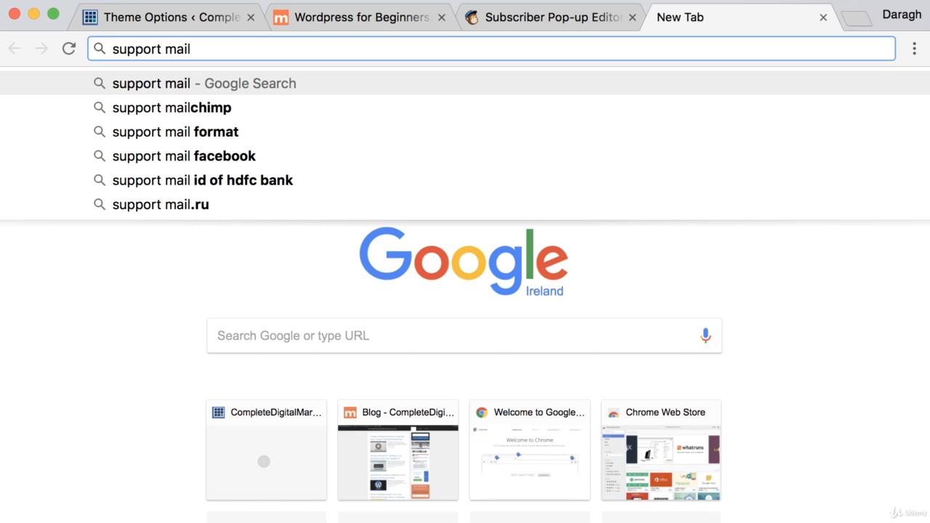
{"action": "left_click", "coordinate": [449, 108]}
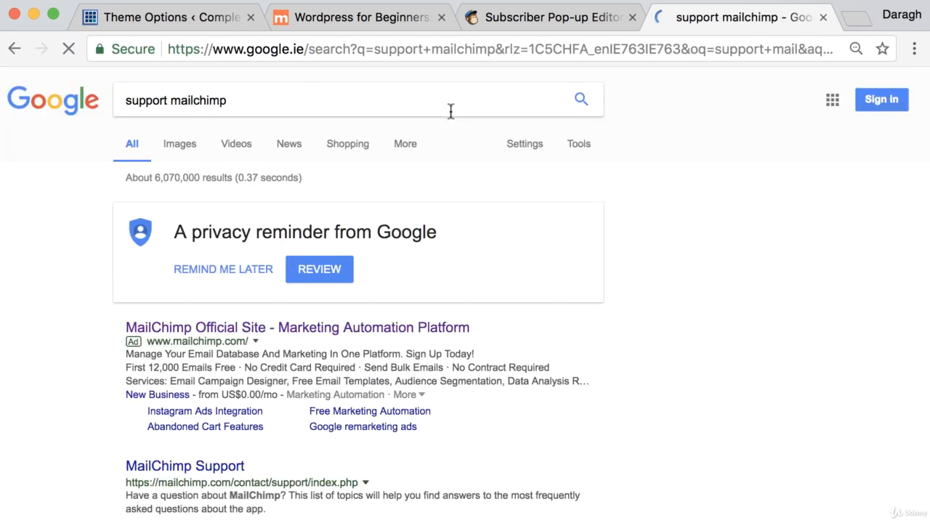
{"action": "left_click", "coordinate": [202, 467]}
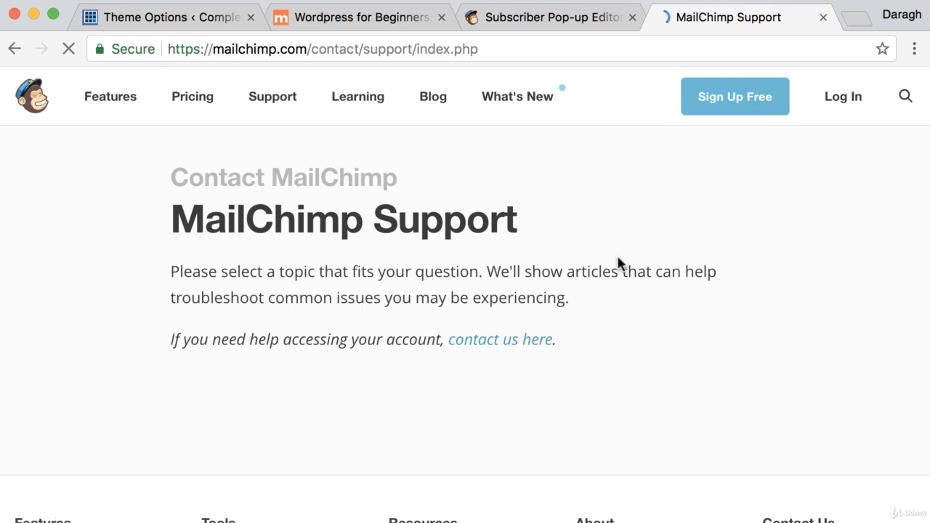
{"action": "scroll", "coordinate": [616, 260], "scroll_direction": "down", "scroll_amount": 3}
{"action": "scroll", "coordinate": [615, 259], "scroll_direction": "up", "scroll_amount": 2}
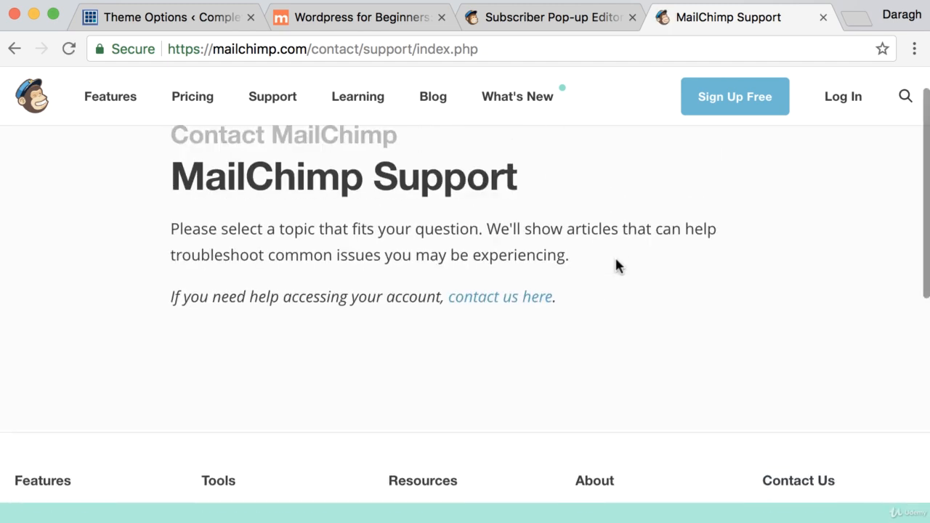
{"action": "scroll", "coordinate": [615, 266], "scroll_direction": "up", "scroll_amount": 1}
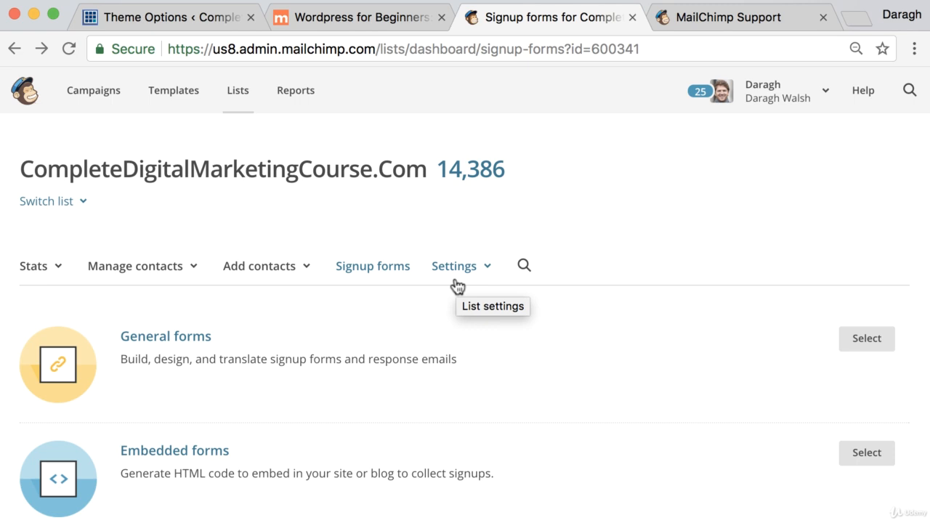
- Scroll the list's signup forms page down to the Subscriber pop-up option
{"action": "scroll", "coordinate": [458, 298], "scroll_direction": "down", "scroll_amount": 3}
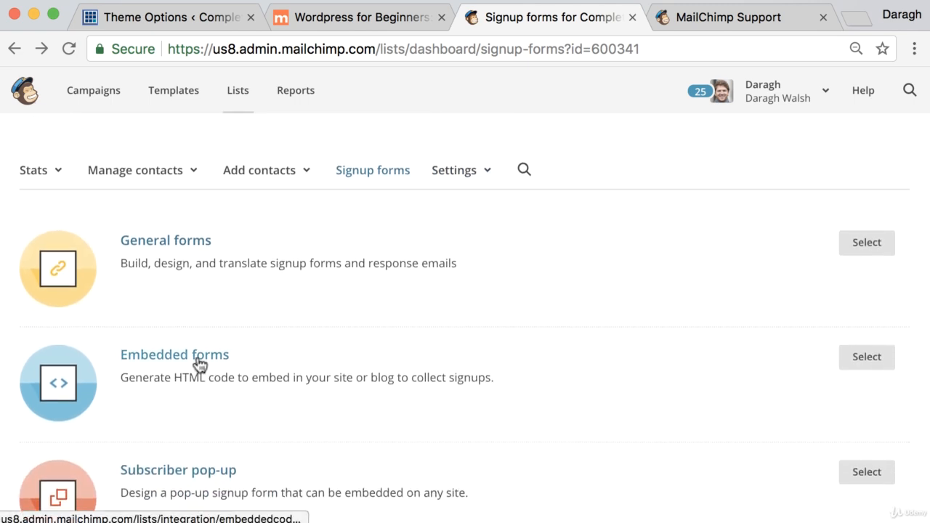
{"action": "scroll", "coordinate": [278, 357], "scroll_direction": "down", "scroll_amount": 3}
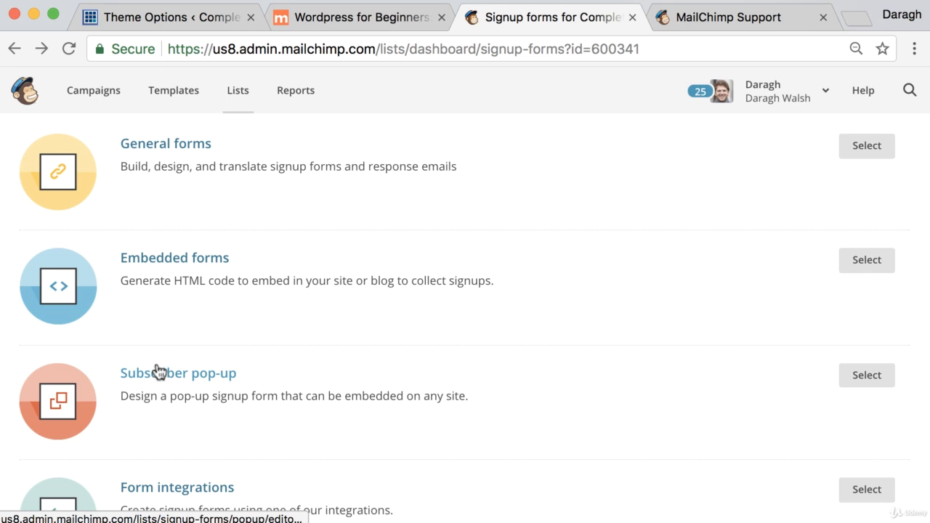